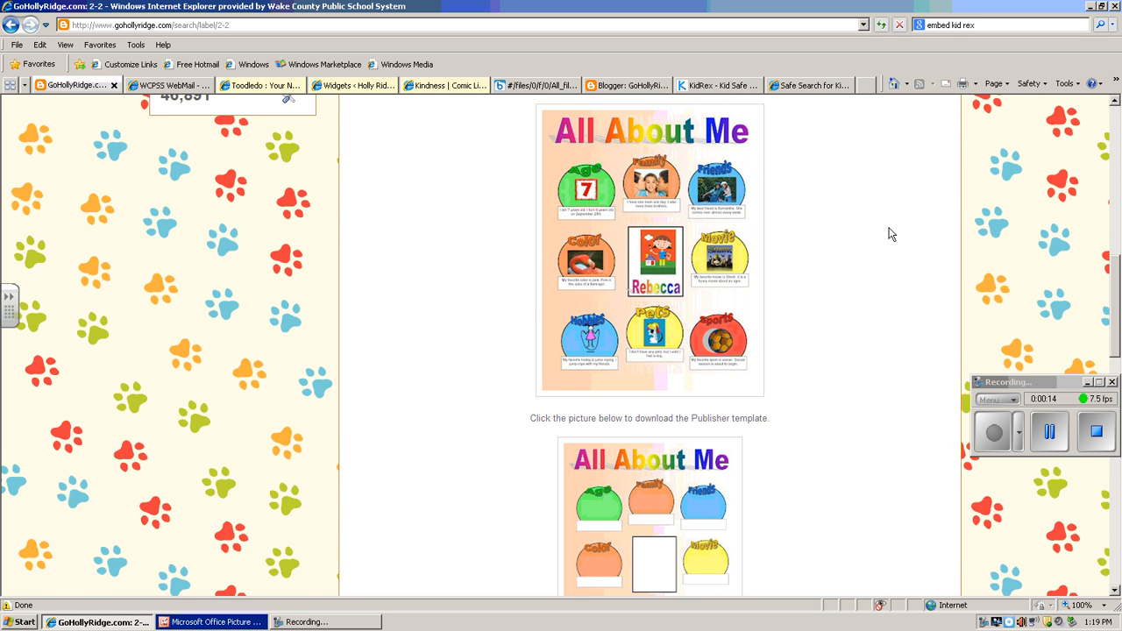
# Download the Publisher template All About Me Template Second Grade.pub from its blog link and open it in Microsoft Publisher
pyautogui.scroll(-3, 891, 234)
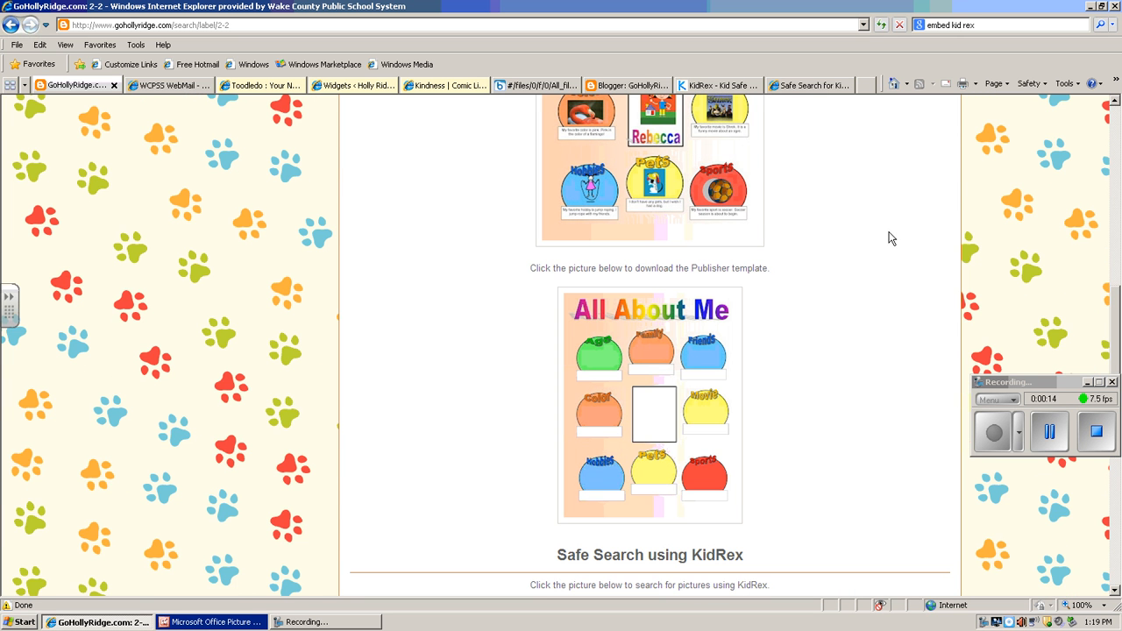
pyautogui.click(621, 364)
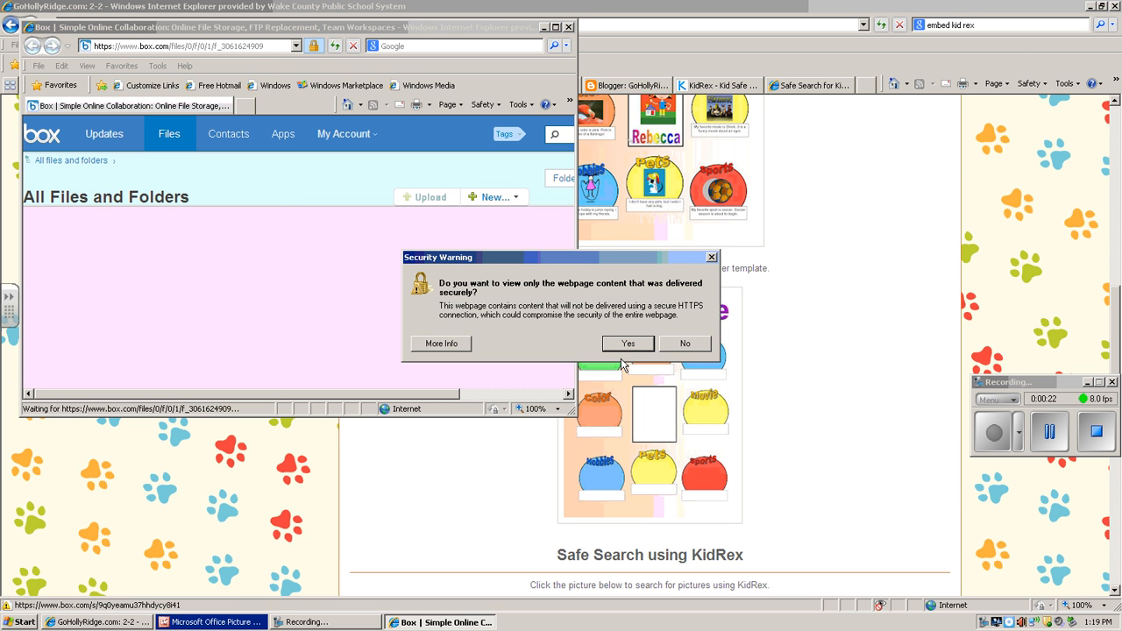
pyautogui.click(628, 344)
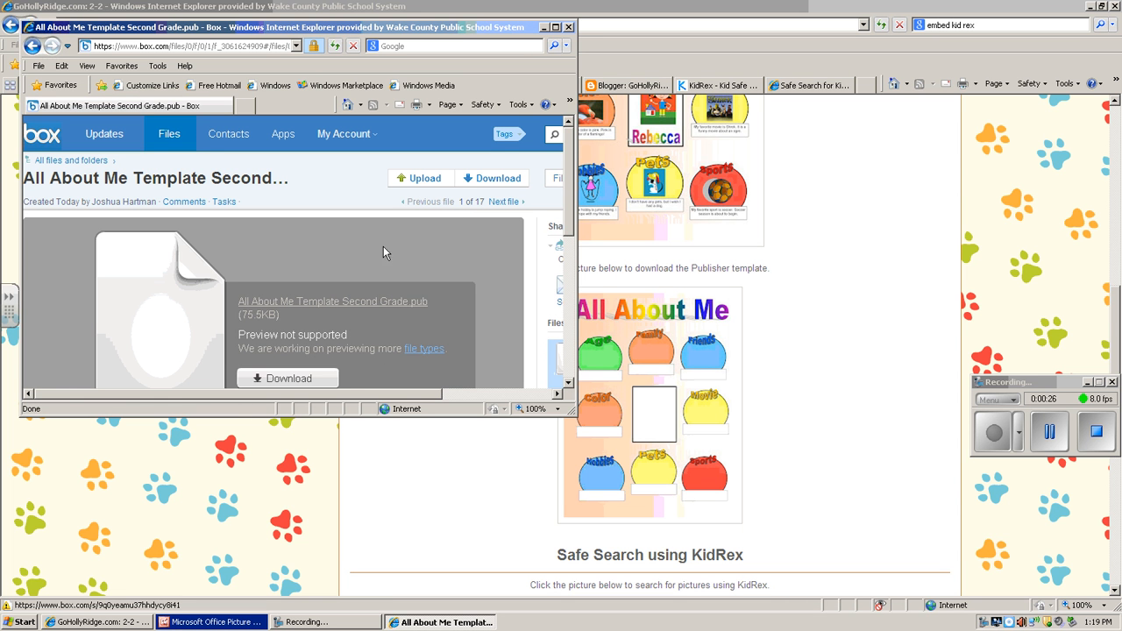
pyautogui.click(274, 378)
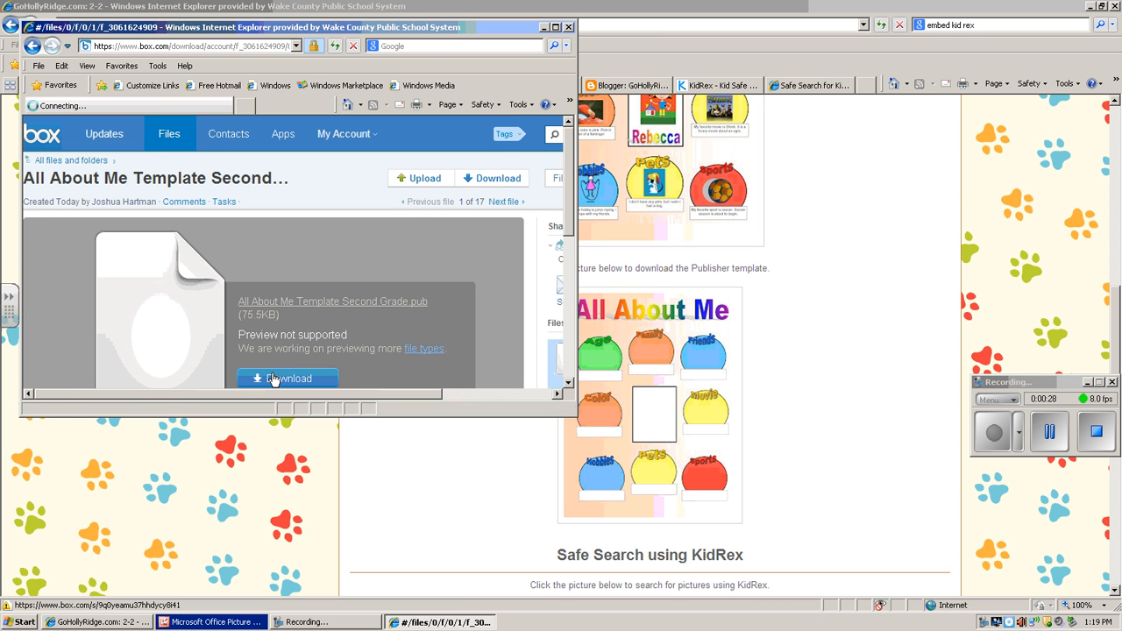
pyautogui.click(536, 322)
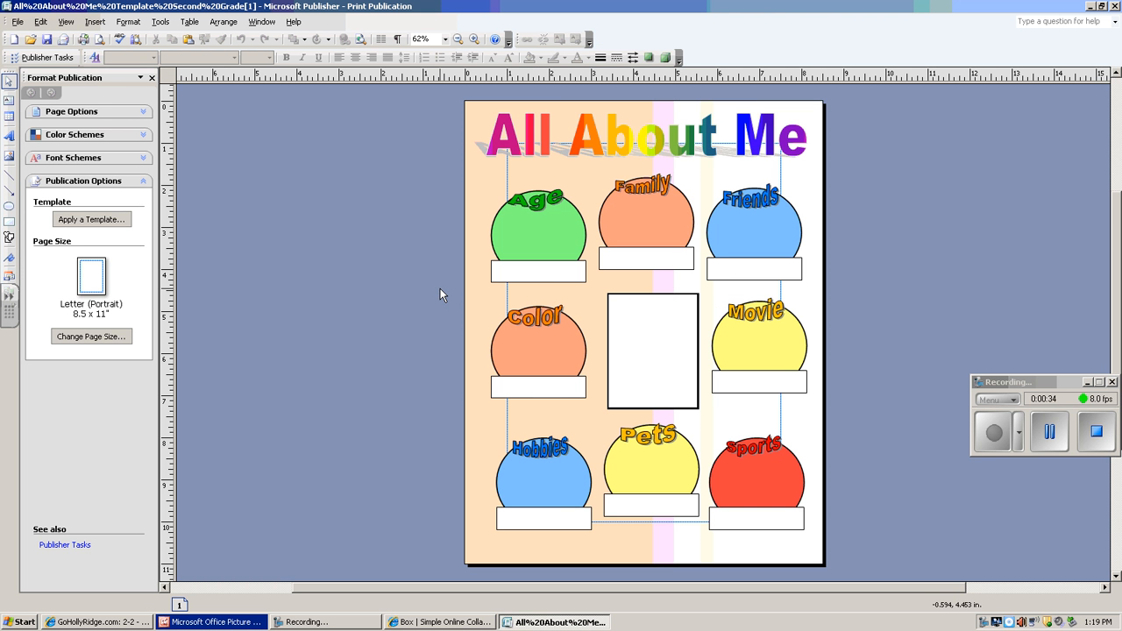
# Save a copy of the publication as All About Me in the staff home folder on the H: drive
pyautogui.click(18, 22)
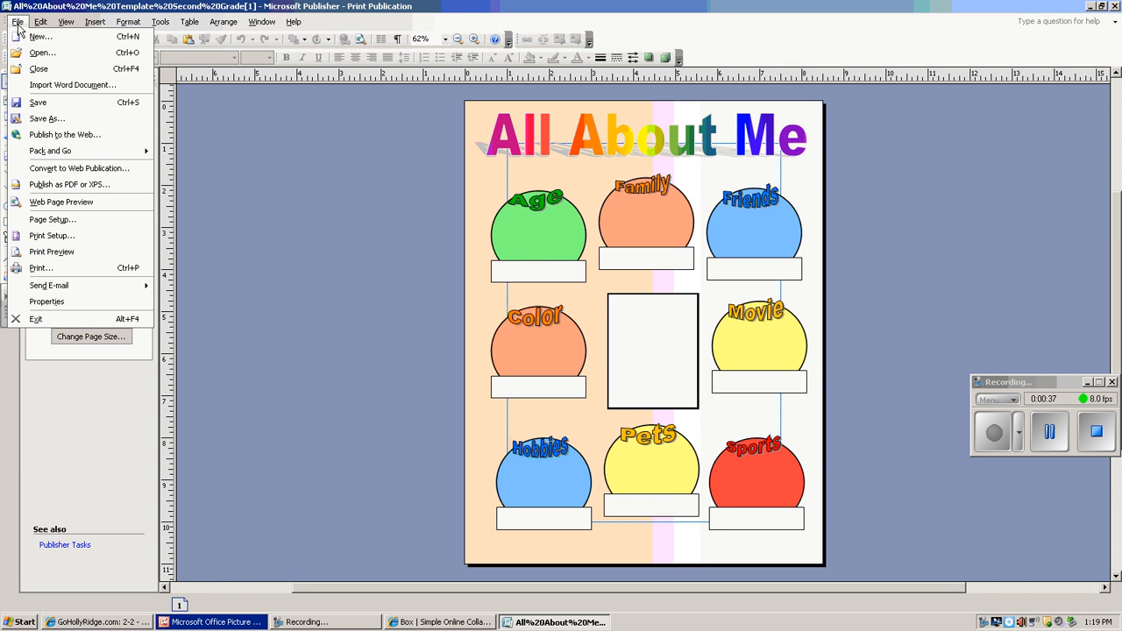
pyautogui.click(53, 120)
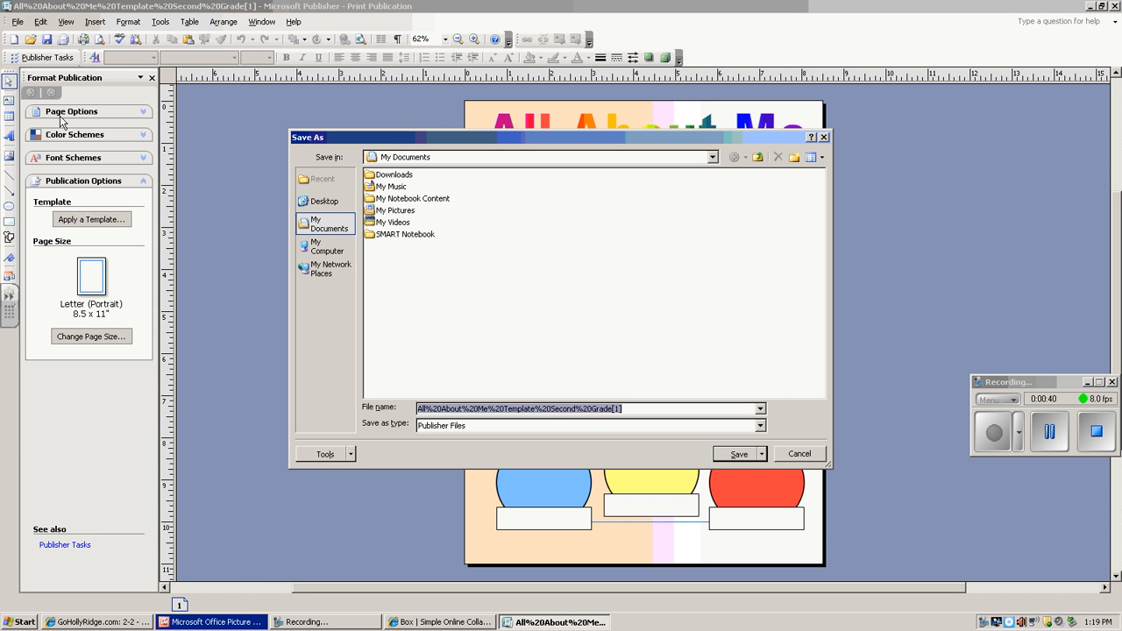
pyautogui.click(320, 245)
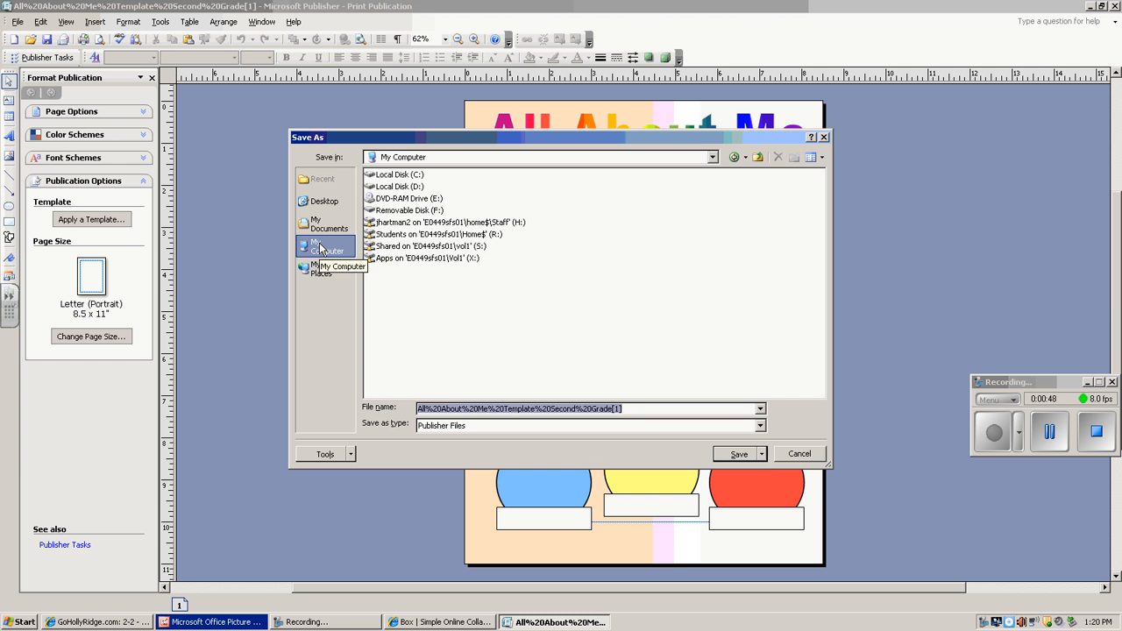
pyautogui.doubleClick(398, 225)
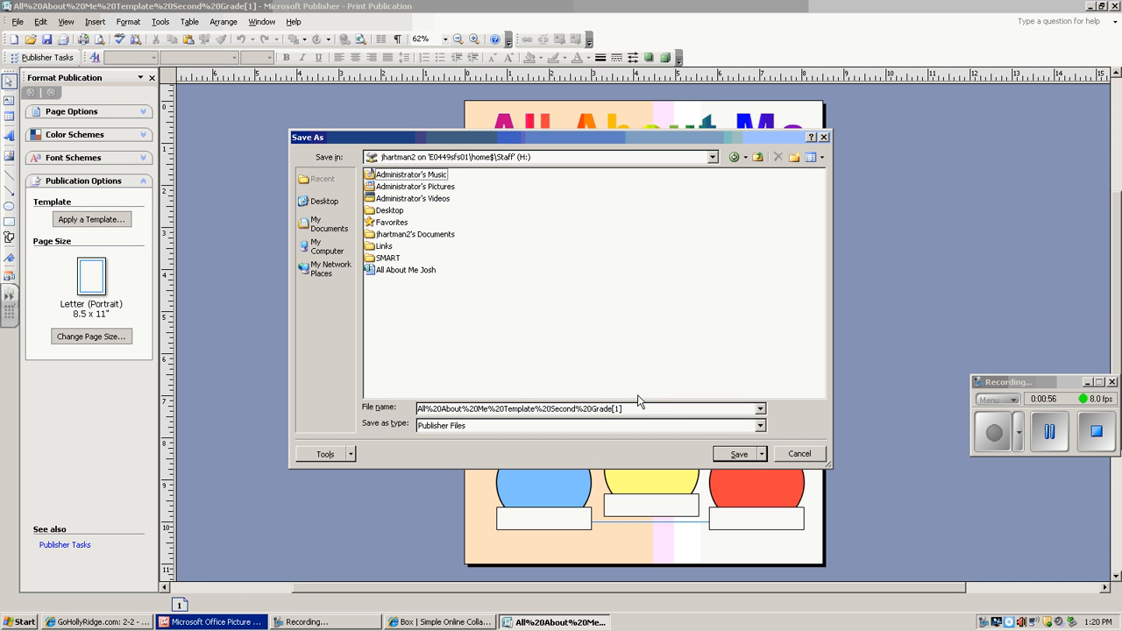
pyautogui.moveTo(626, 408); pyautogui.dragTo(381, 407)
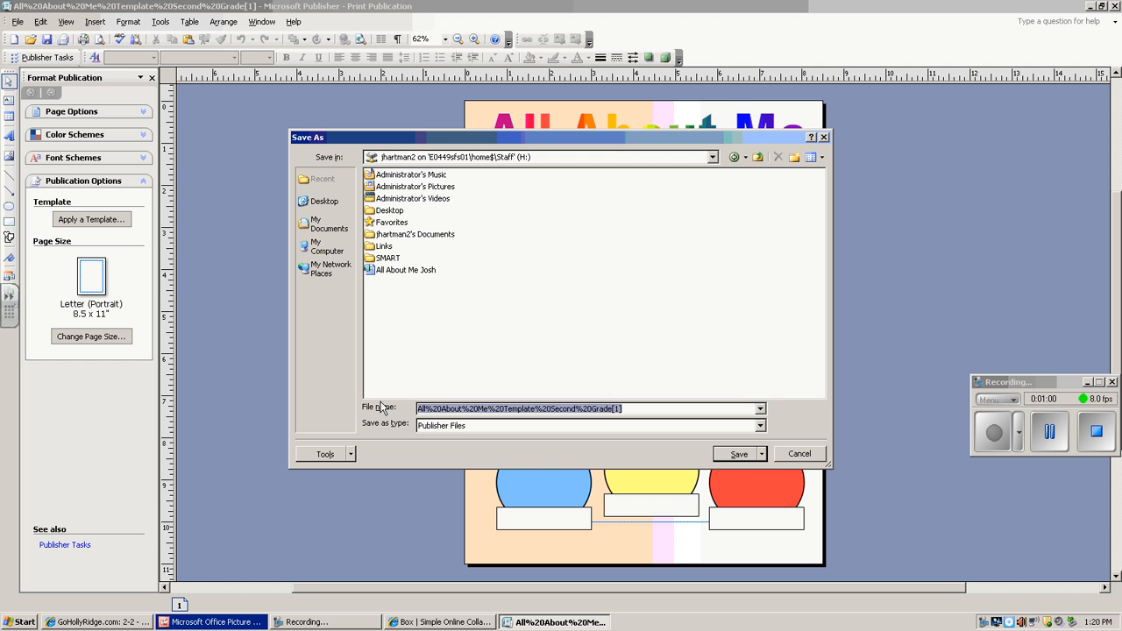
pyautogui.write('All About Me')
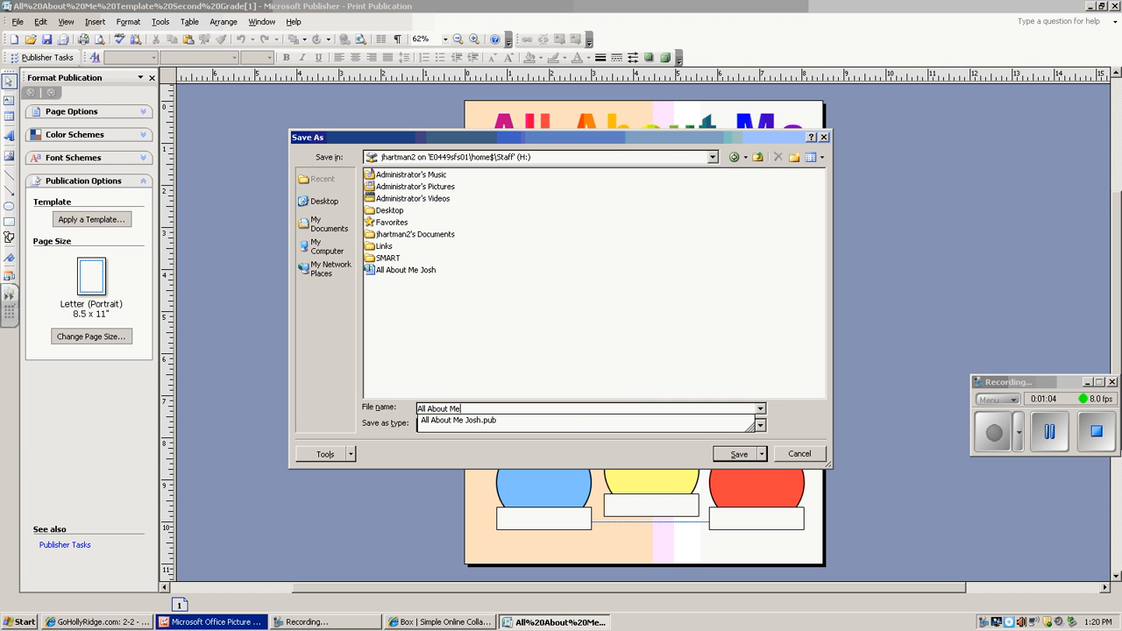
pyautogui.click(733, 455)
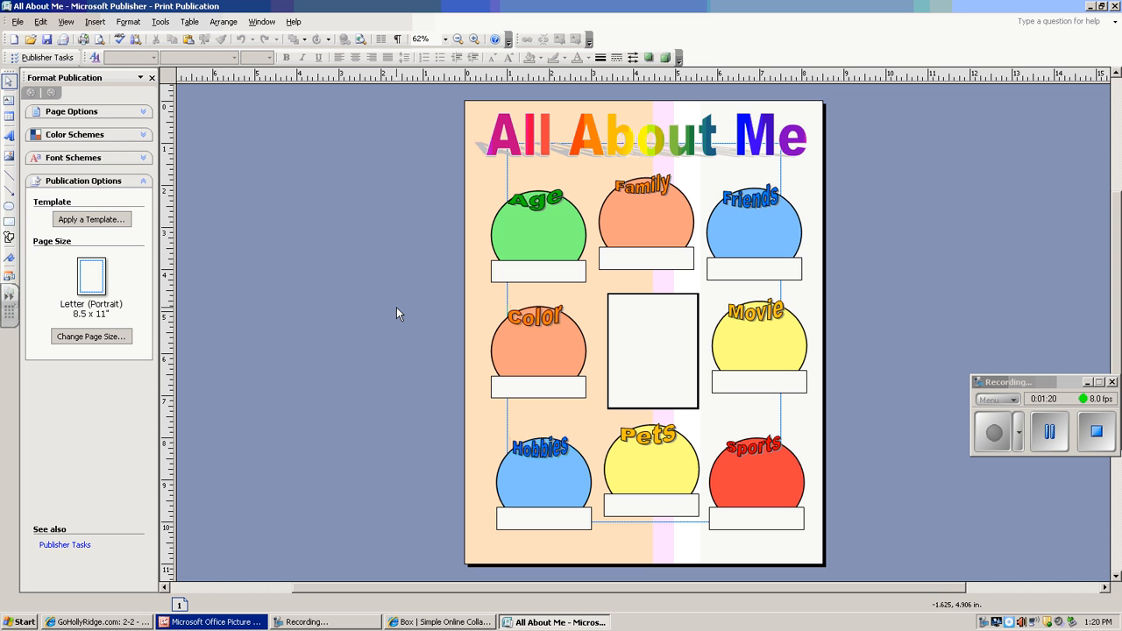
pyautogui.click(94, 22)
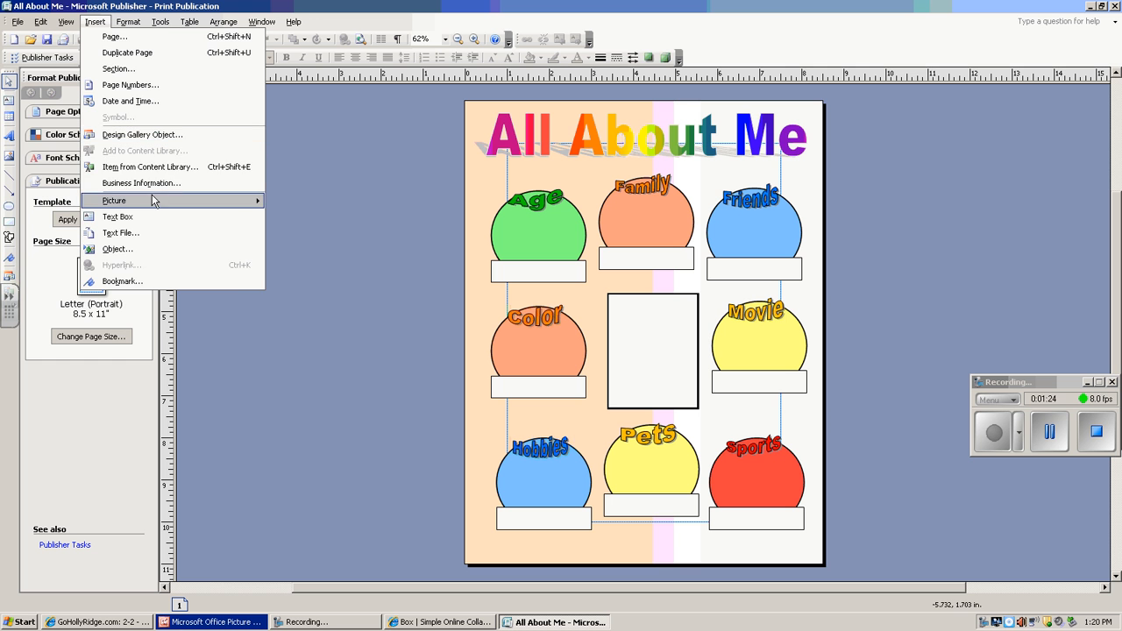
pyautogui.moveTo(156, 202)
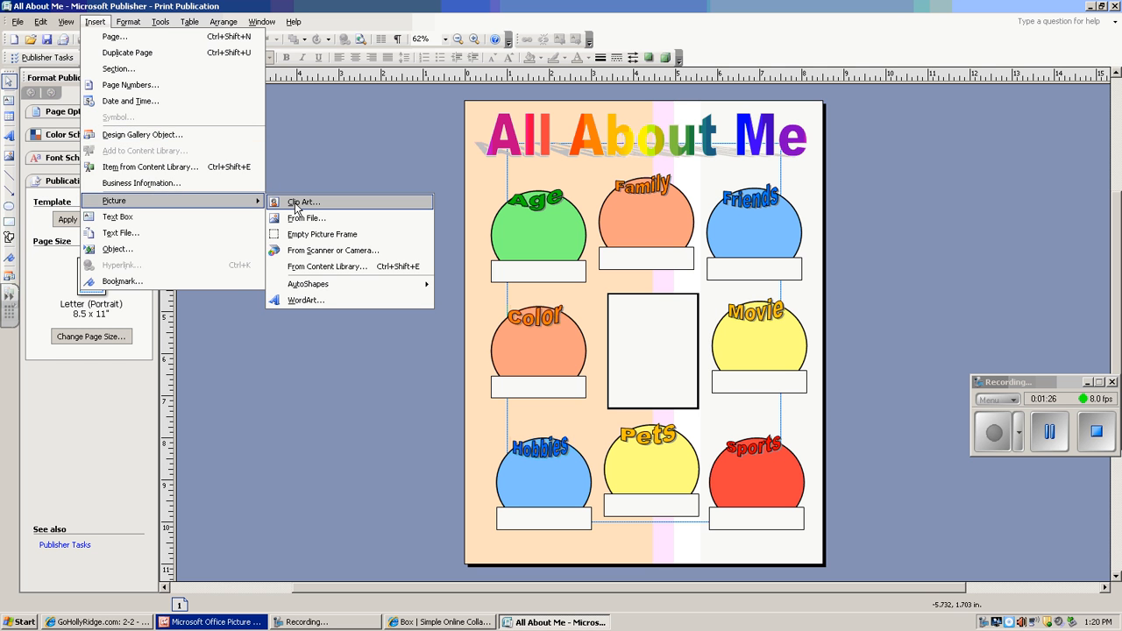
pyautogui.click(157, 4)
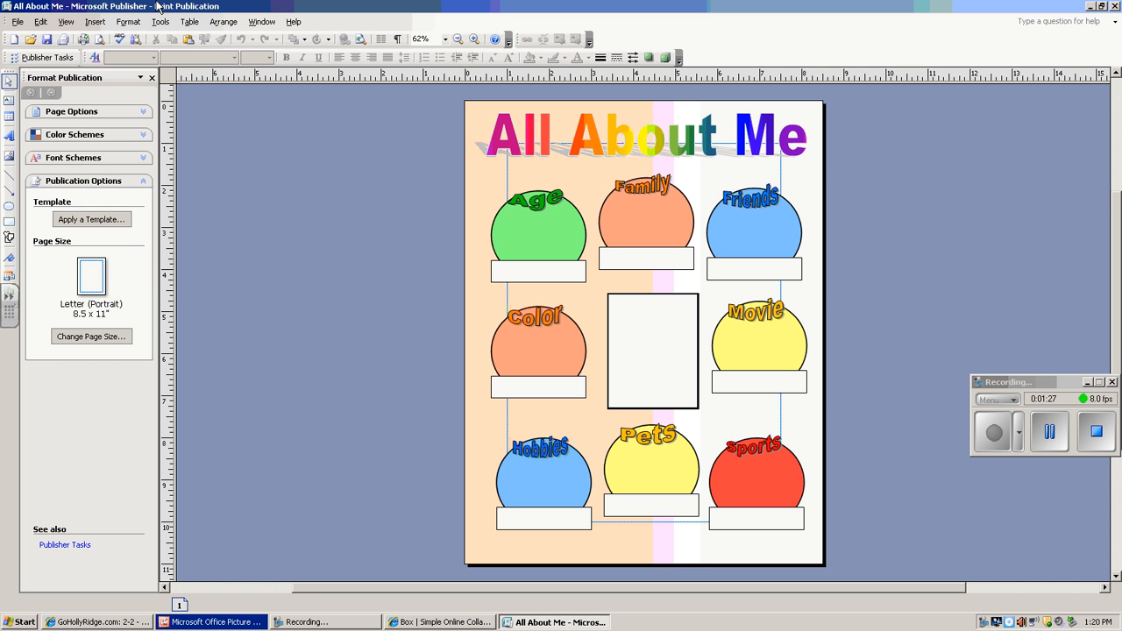
# Search the clip art for boy in all collections
pyautogui.click(8, 156)
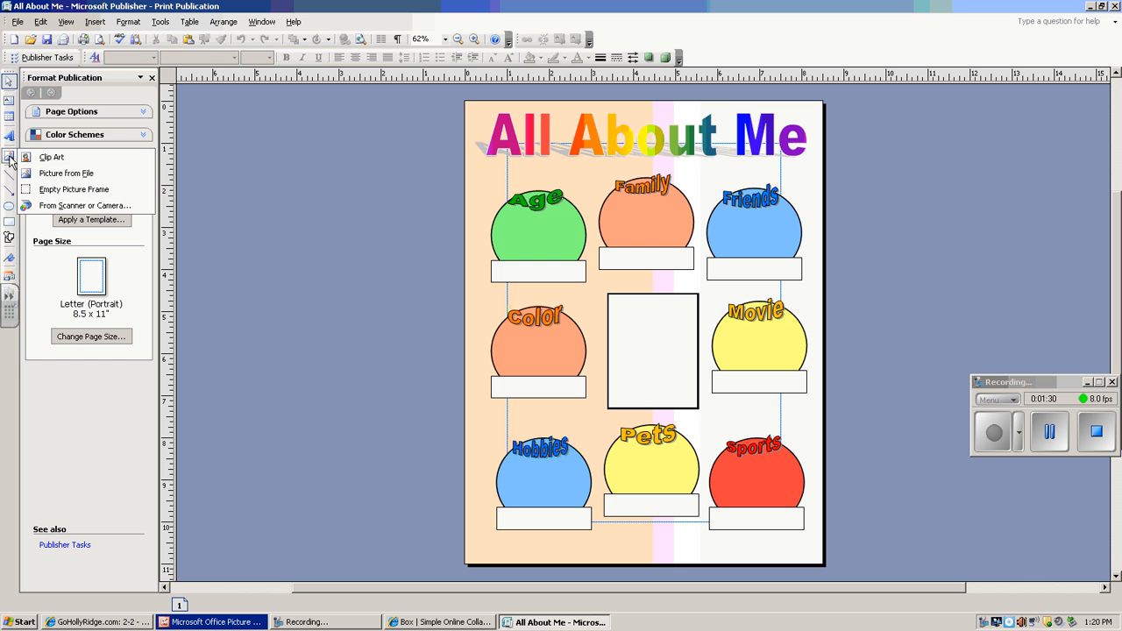
pyautogui.click(59, 160)
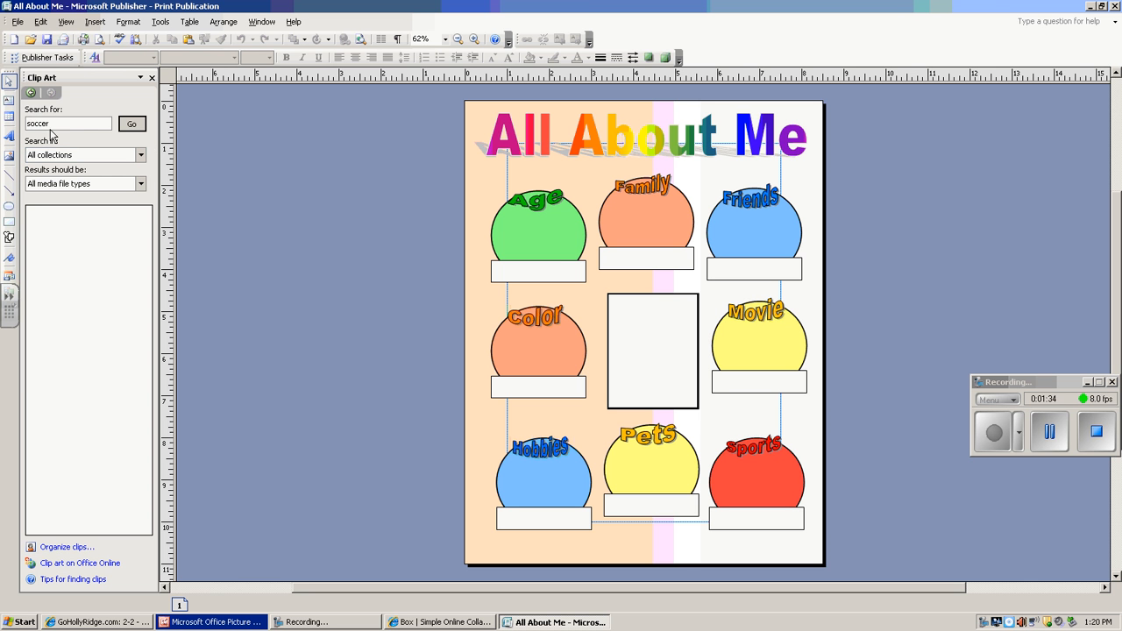
pyautogui.doubleClick(37, 124)
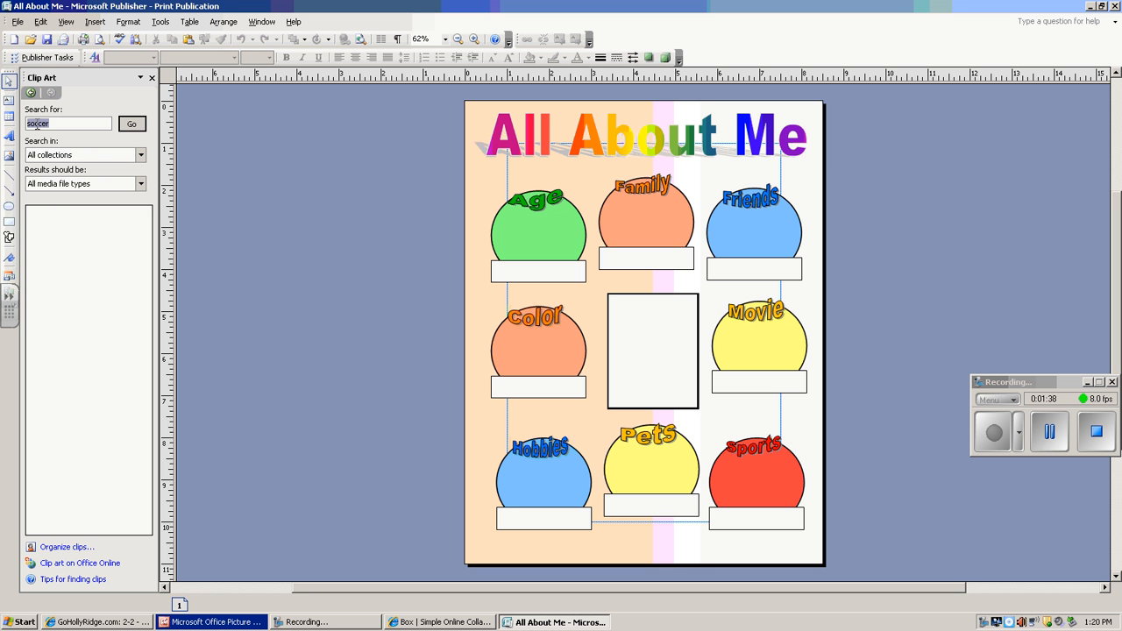
pyautogui.write('boy')
pyautogui.press('Return')
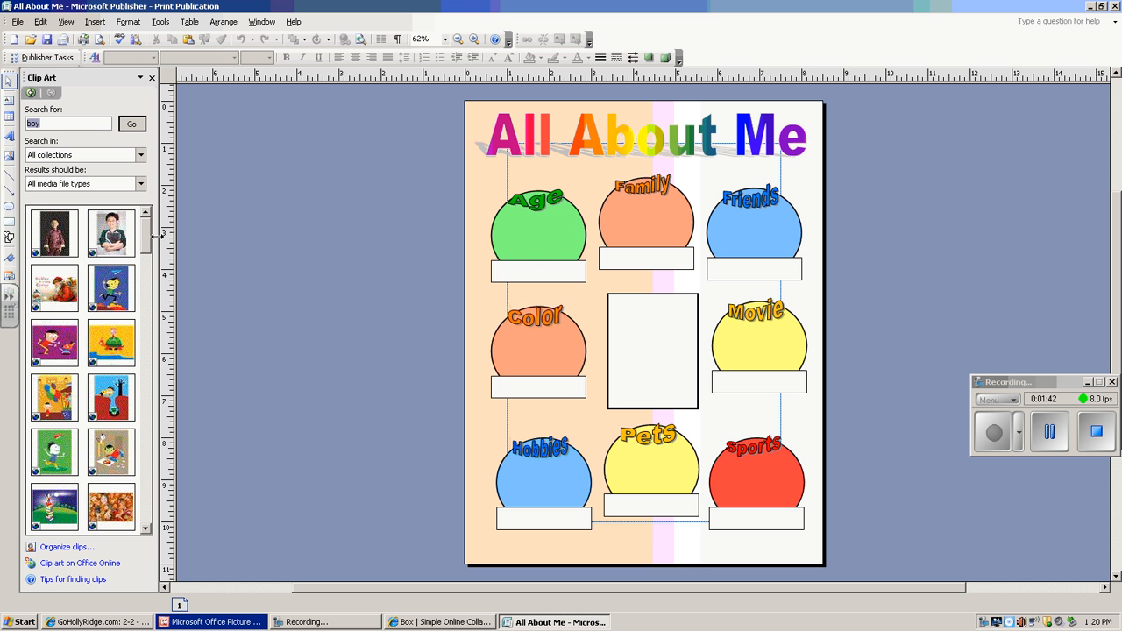
# Insert the photo of the boy in a red shirt with a backpack, about 1.4 x 2.1 in, inside the central frame
pyautogui.moveTo(148, 235); pyautogui.dragTo(148, 275)
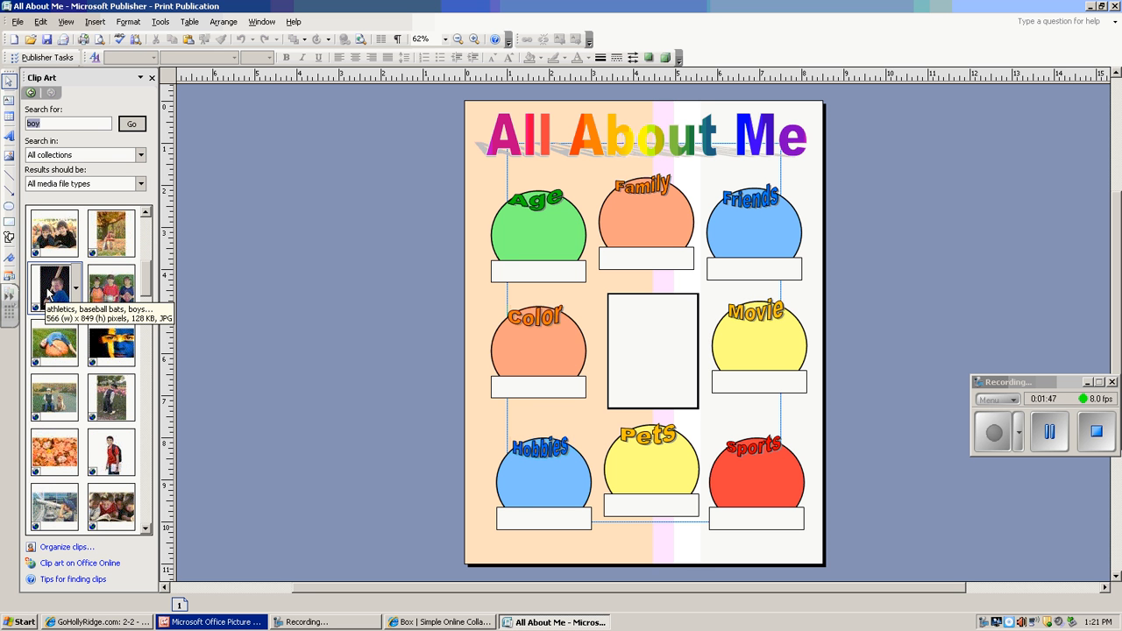
pyautogui.click(109, 451)
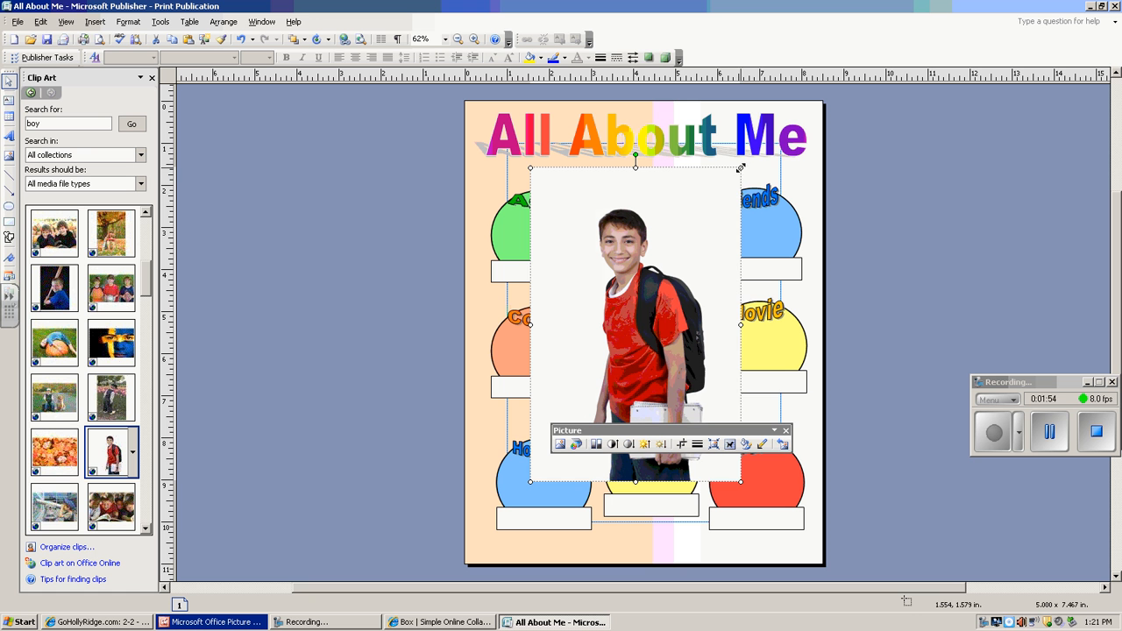
pyautogui.moveTo(741, 168); pyautogui.dragTo(574, 401)
pyautogui.moveTo(543, 469); pyautogui.dragTo(668, 363)
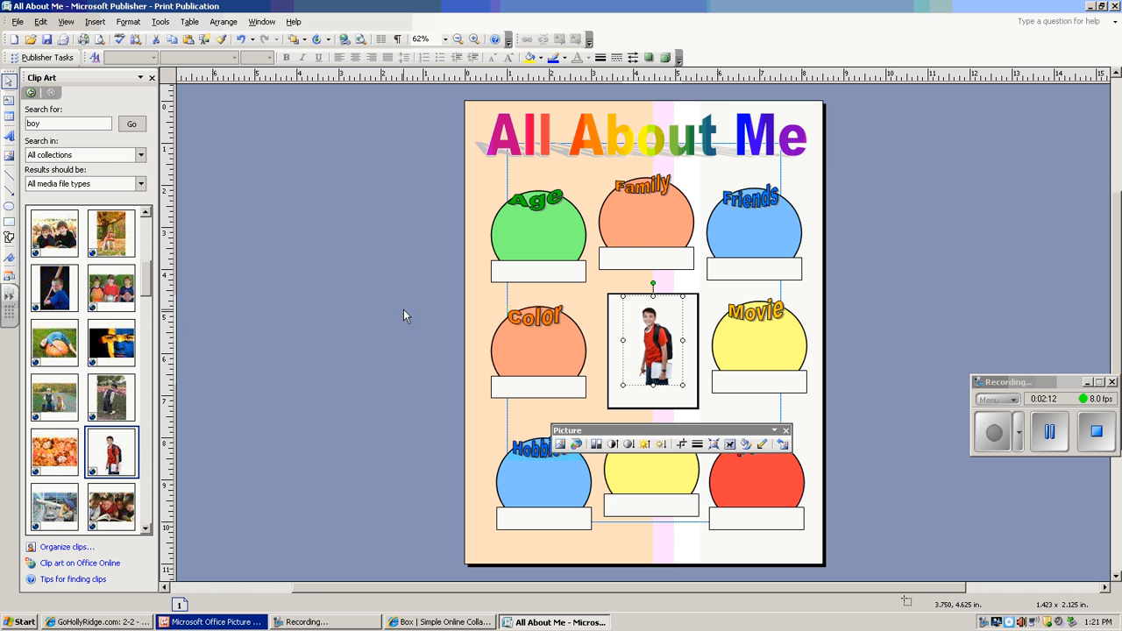
# Add the student's first name as light blue 3D WordArt in Impact 36, about 1.4 x 0.8 in, at the base of the central photo frame
pyautogui.click(9, 137)
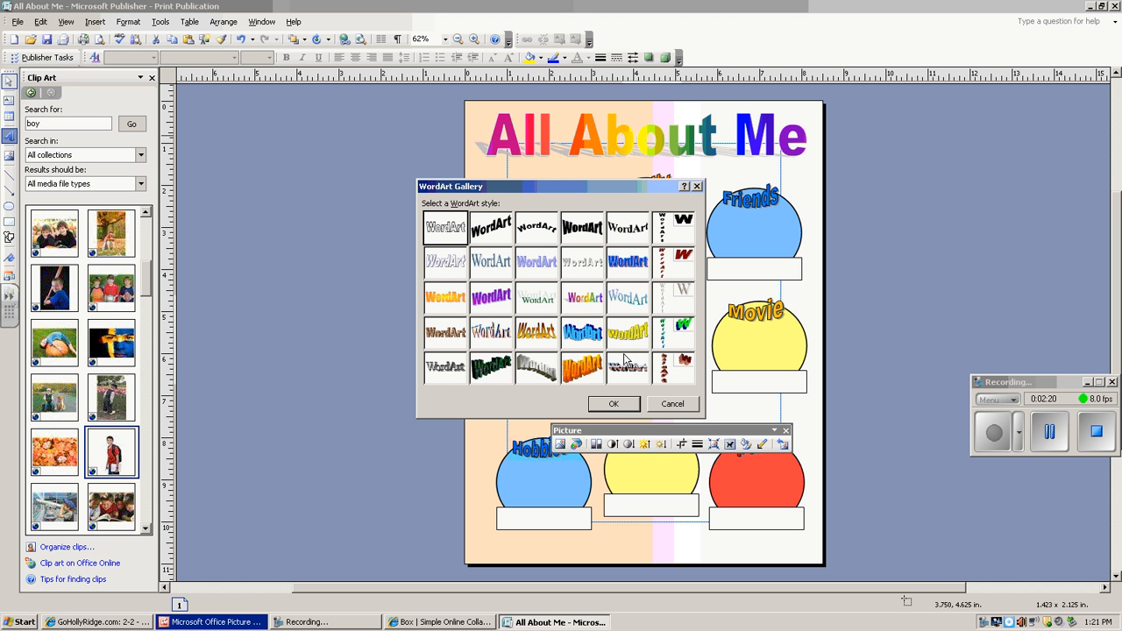
pyautogui.click(583, 335)
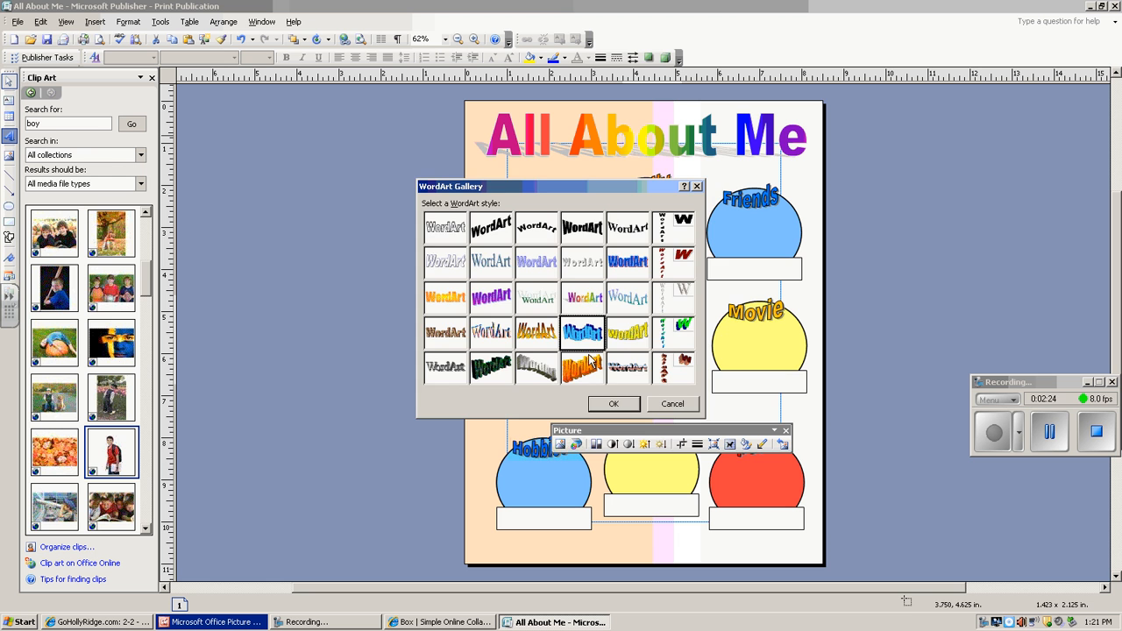
pyautogui.doubleClick(580, 337)
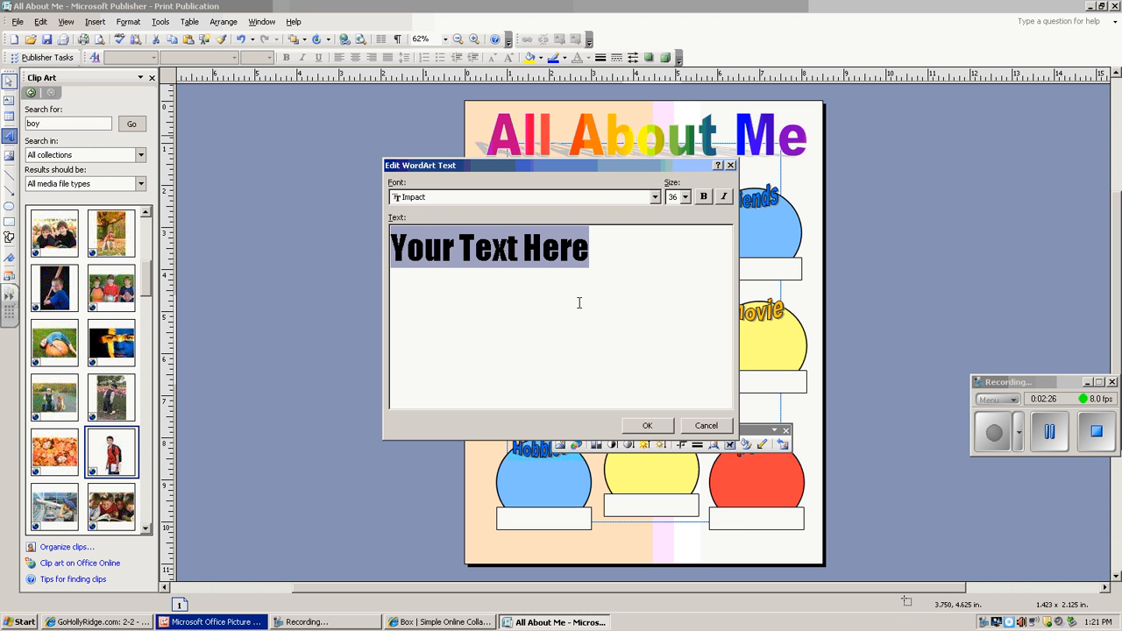
pyautogui.write('Josh')
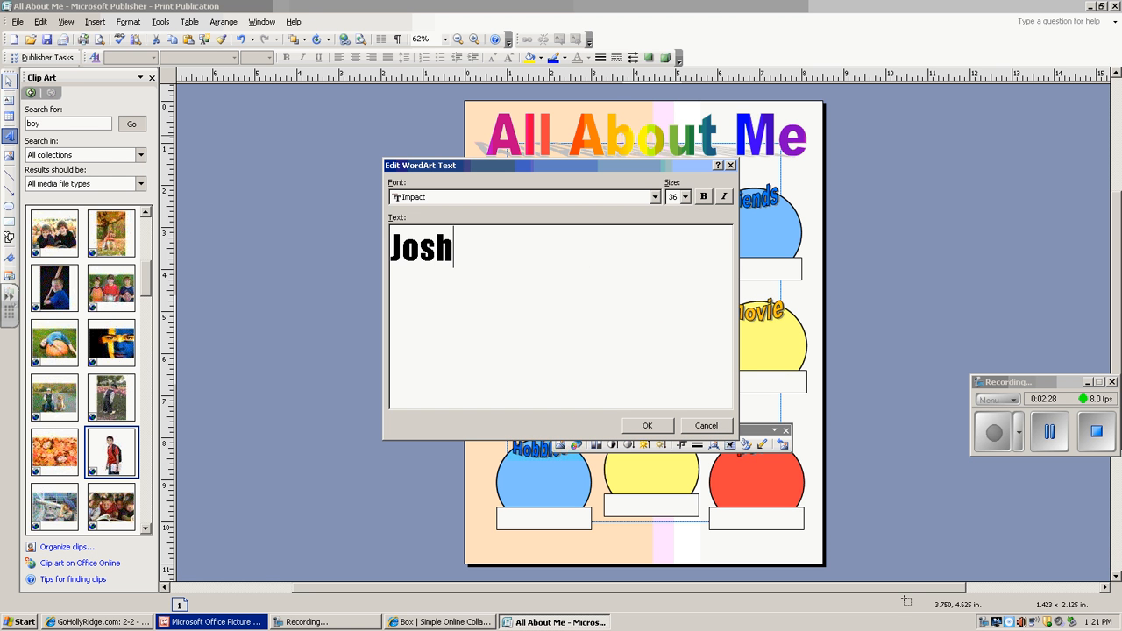
pyautogui.click(659, 433)
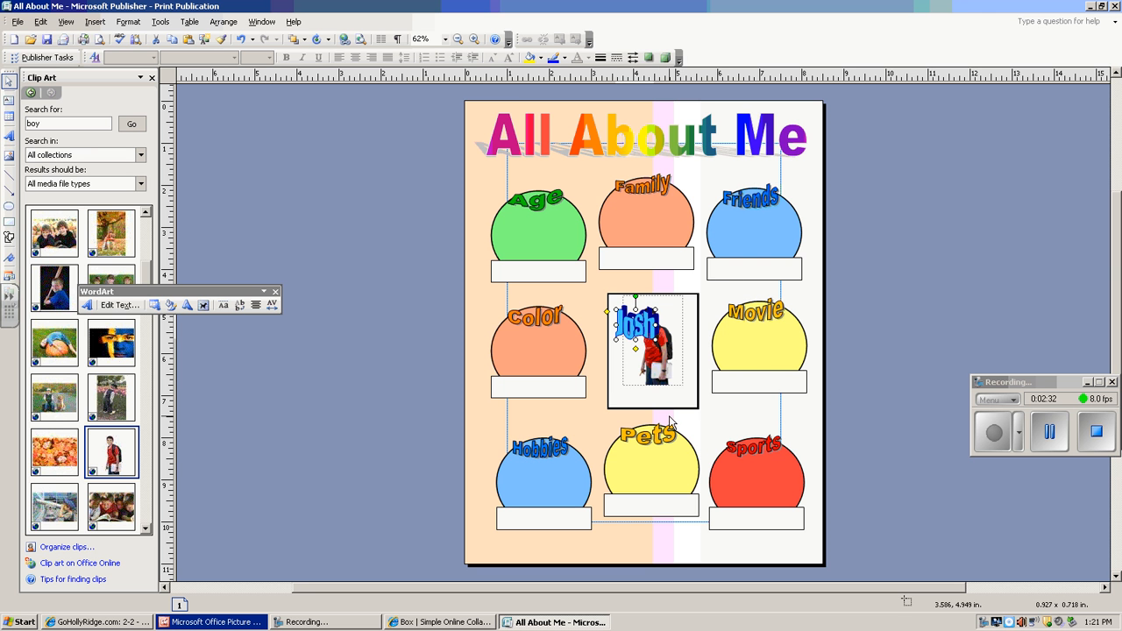
pyautogui.moveTo(639, 324); pyautogui.dragTo(685, 371)
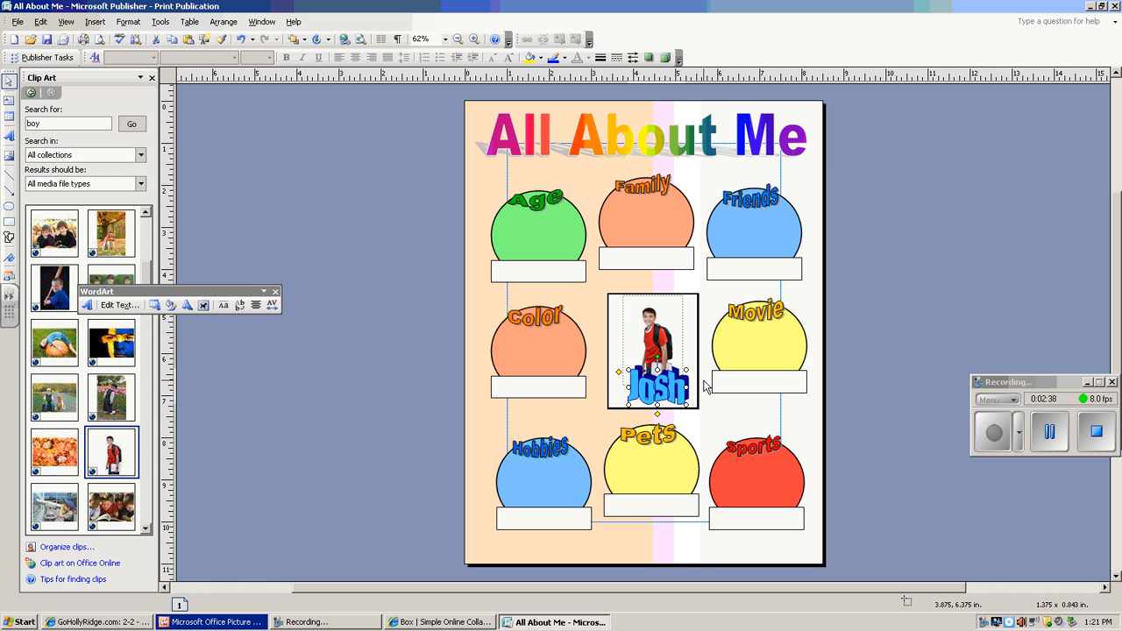
pyautogui.click(844, 322)
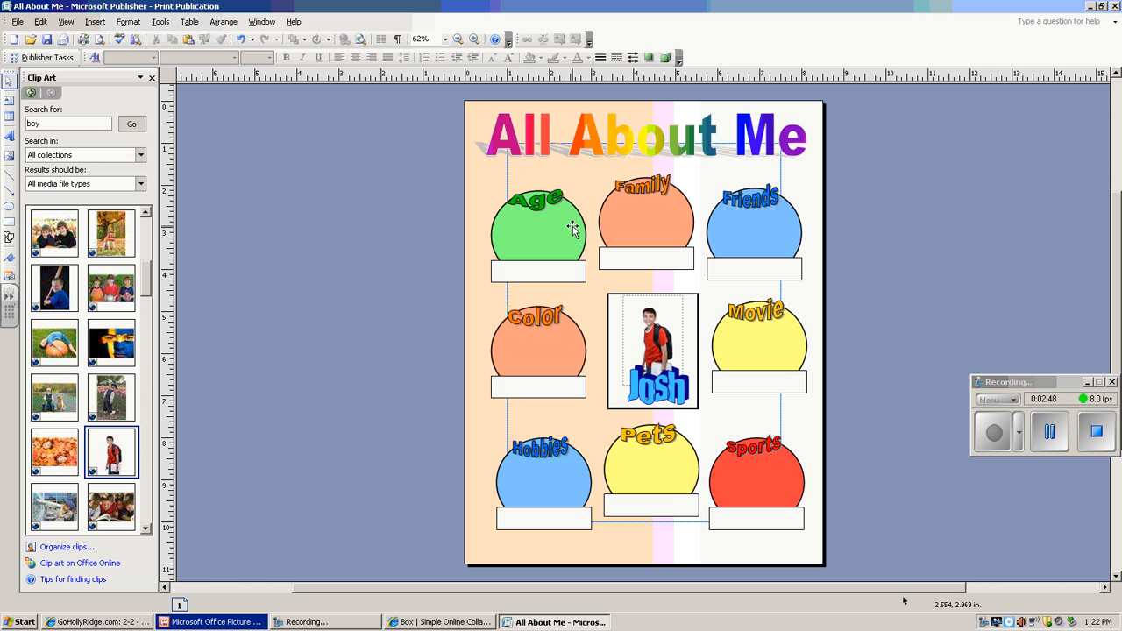
# Enter the caption "I am 27 years old. My birthday is in October." in the text box under the Age circle
pyautogui.click(535, 267)
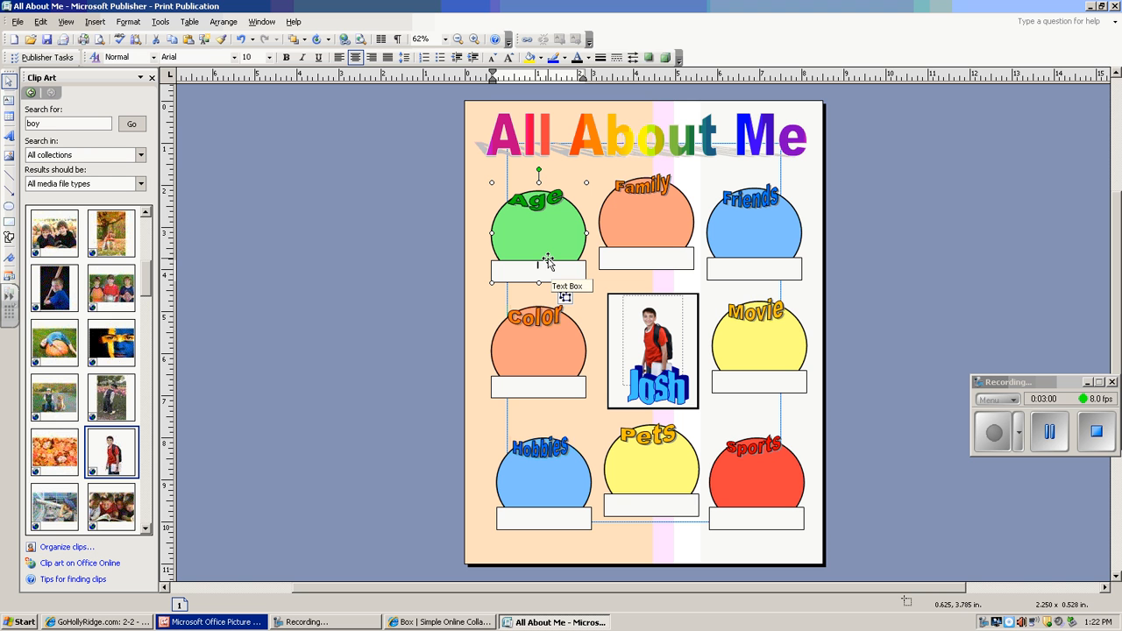
pyautogui.click(548, 260)
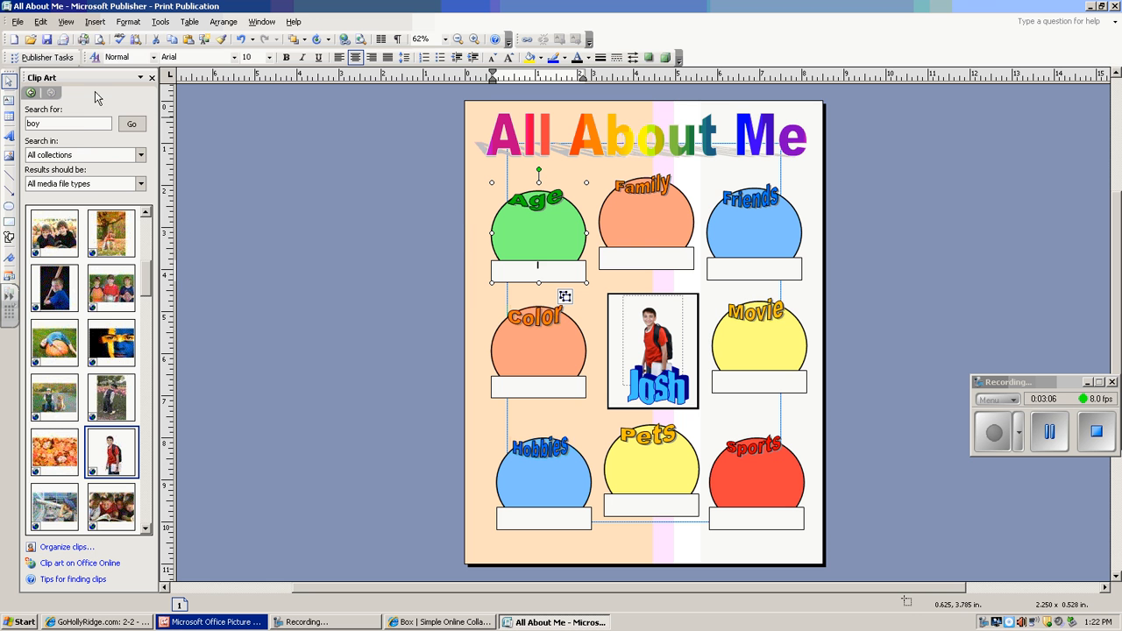
pyautogui.click(66, 22)
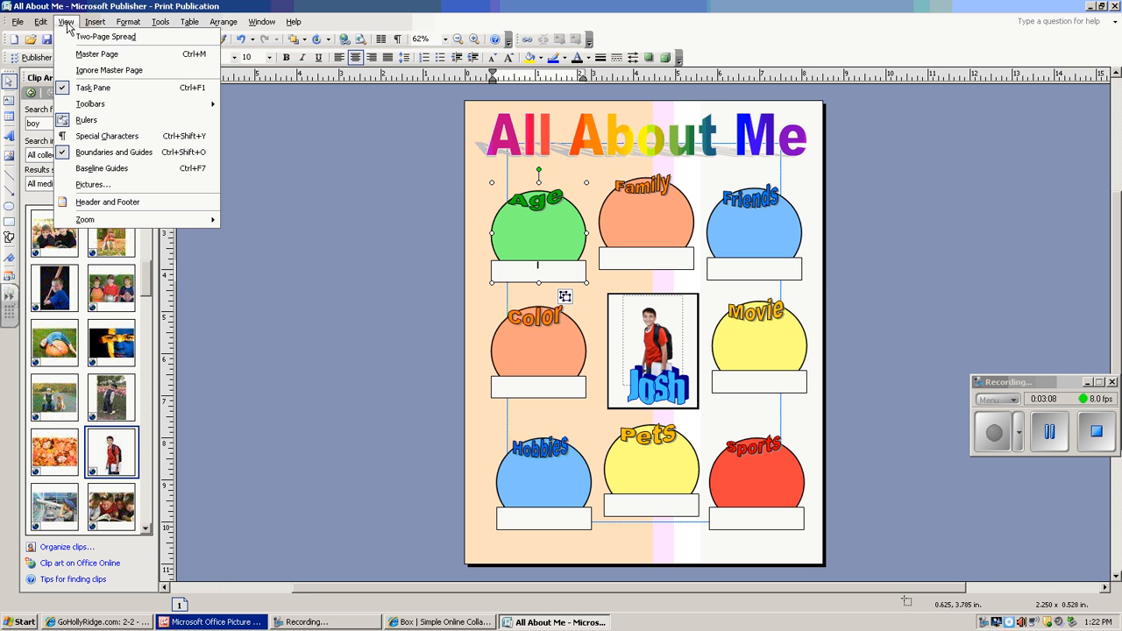
pyautogui.moveTo(167, 223)
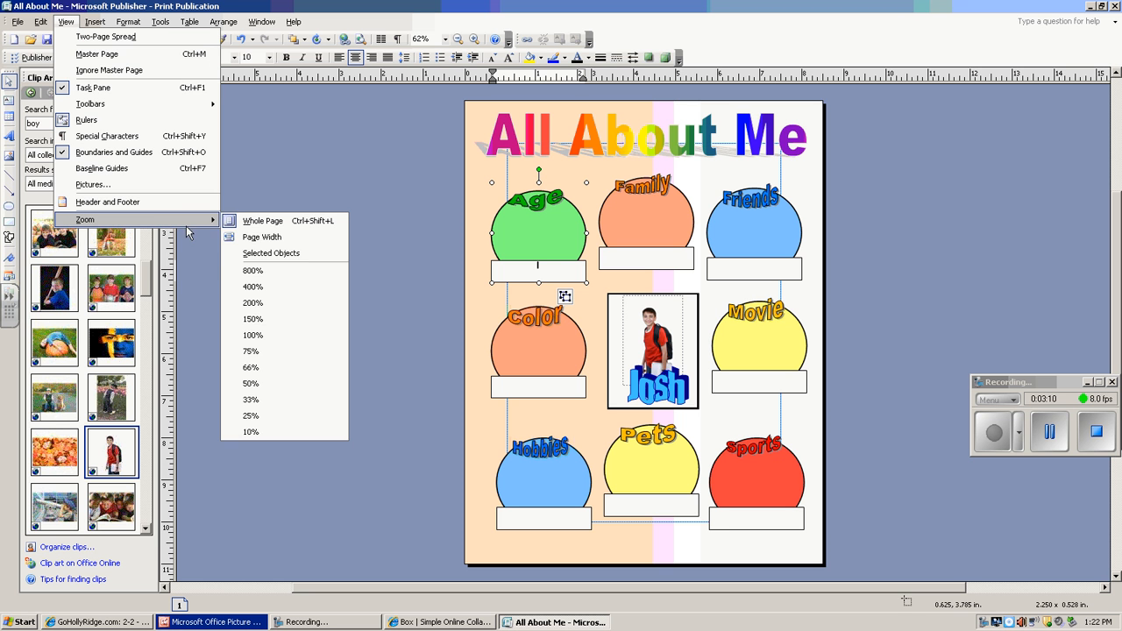
pyautogui.click(275, 303)
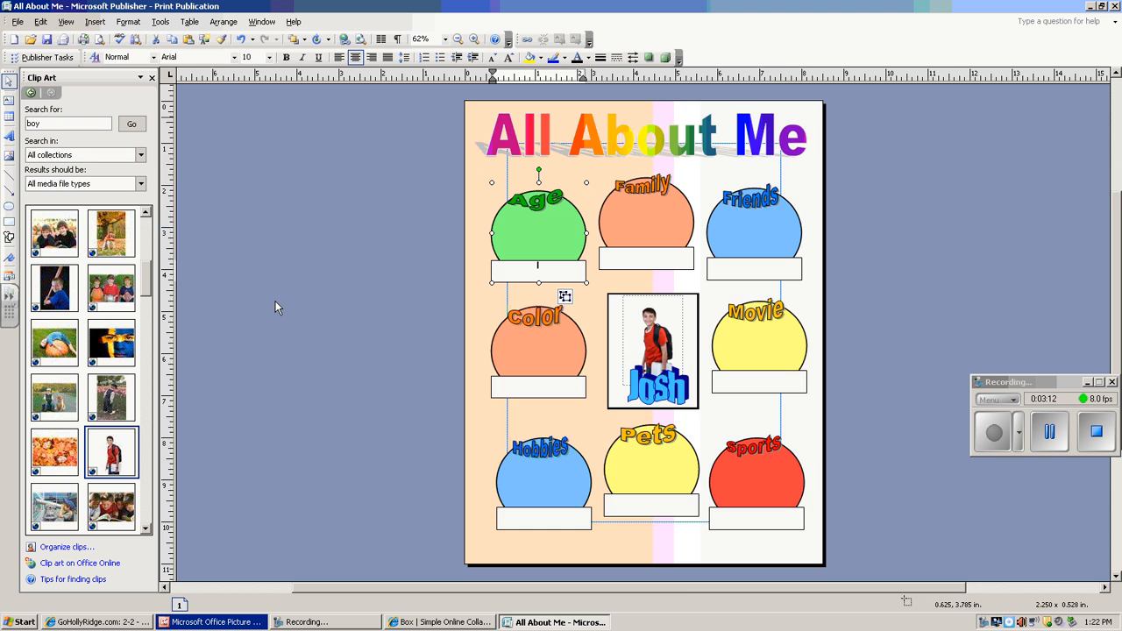
pyautogui.scroll(2, 547, 349)
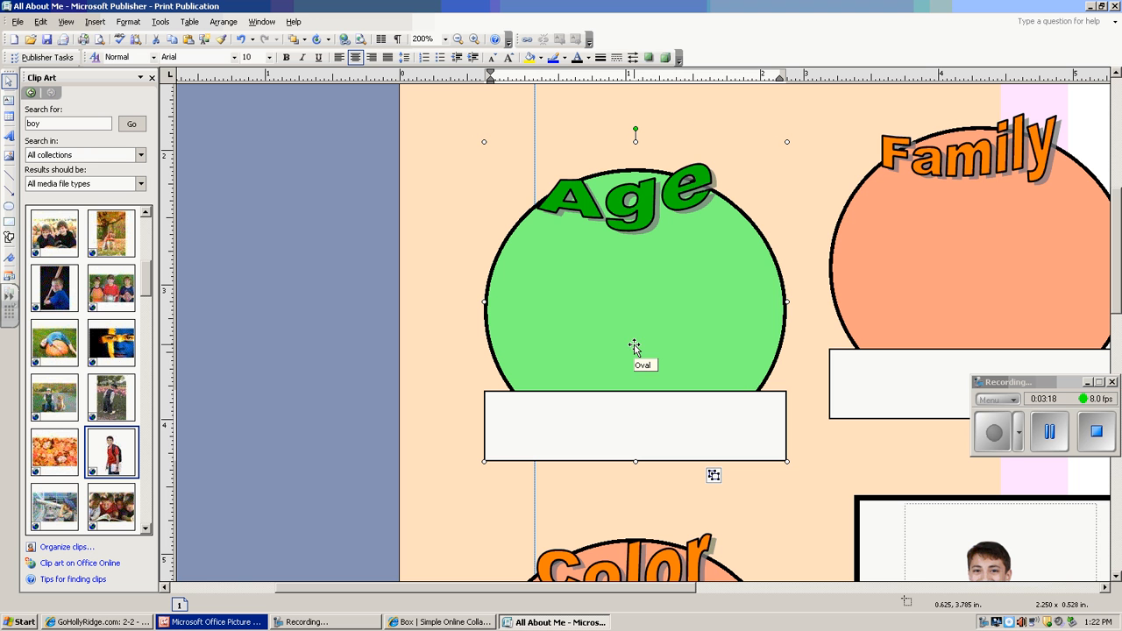
pyautogui.write('I am ')
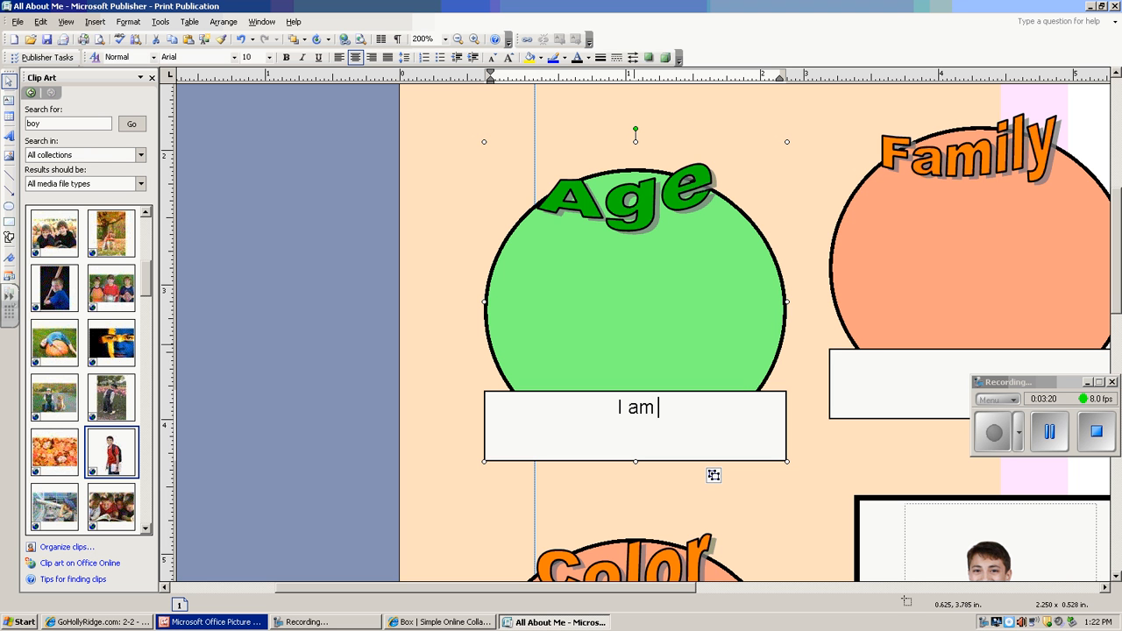
pyautogui.write('27 yea')
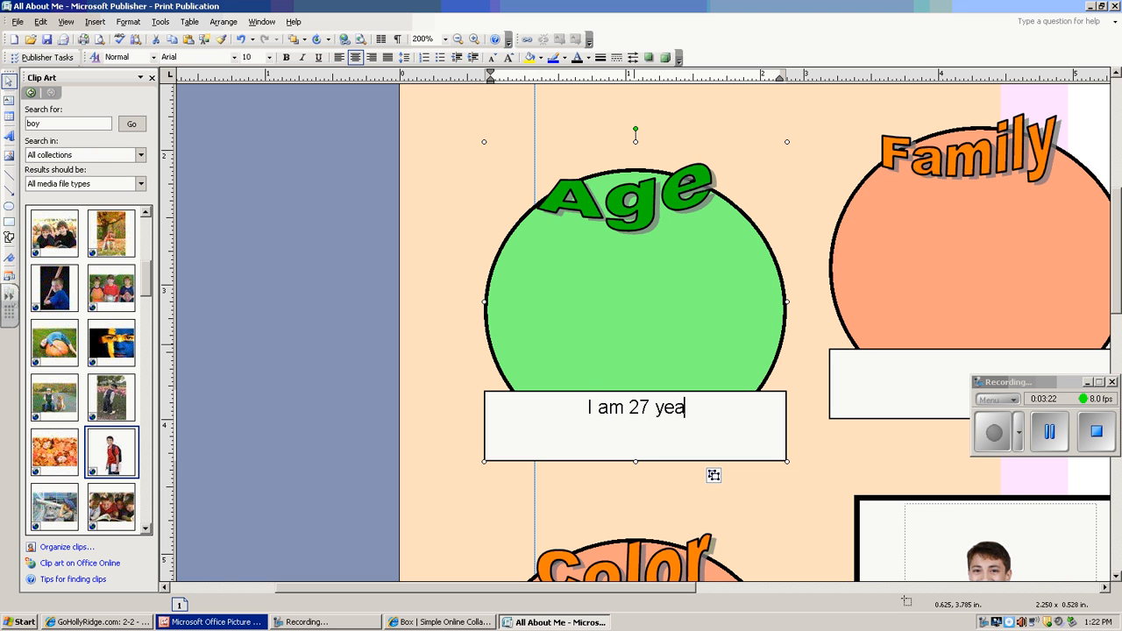
pyautogui.write('rs old')
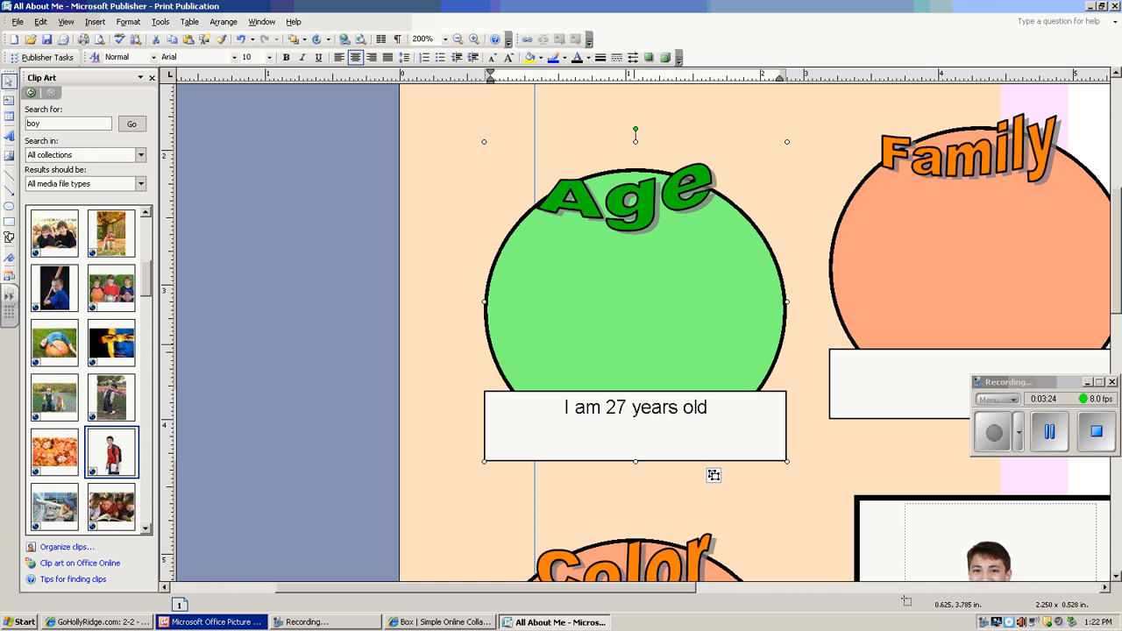
pyautogui.write('. ')
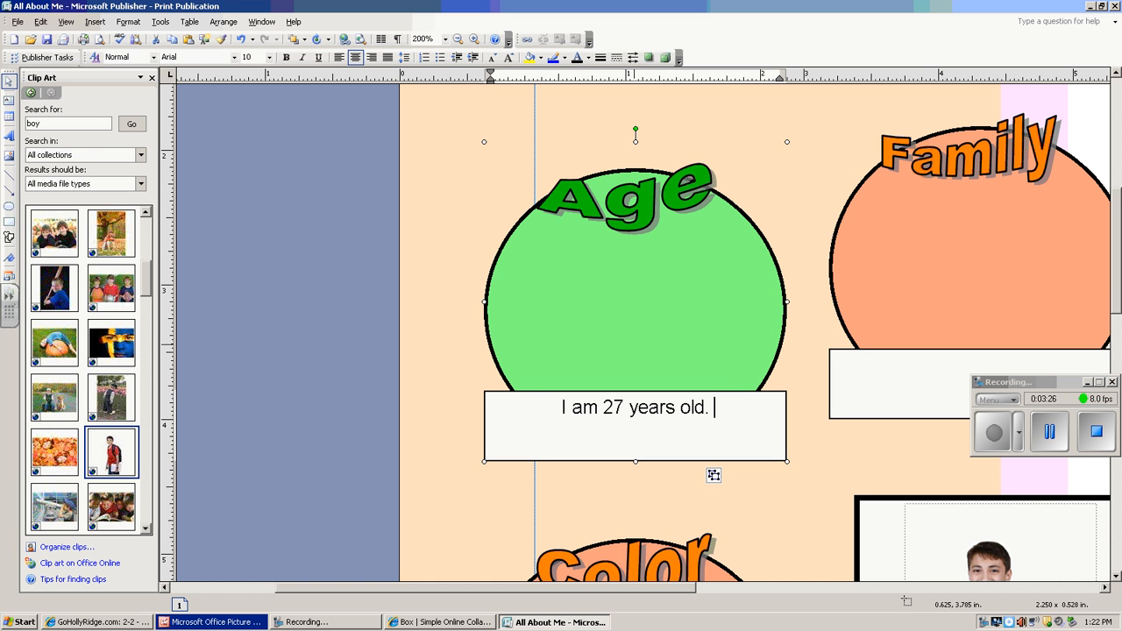
pyautogui.write('My birth')
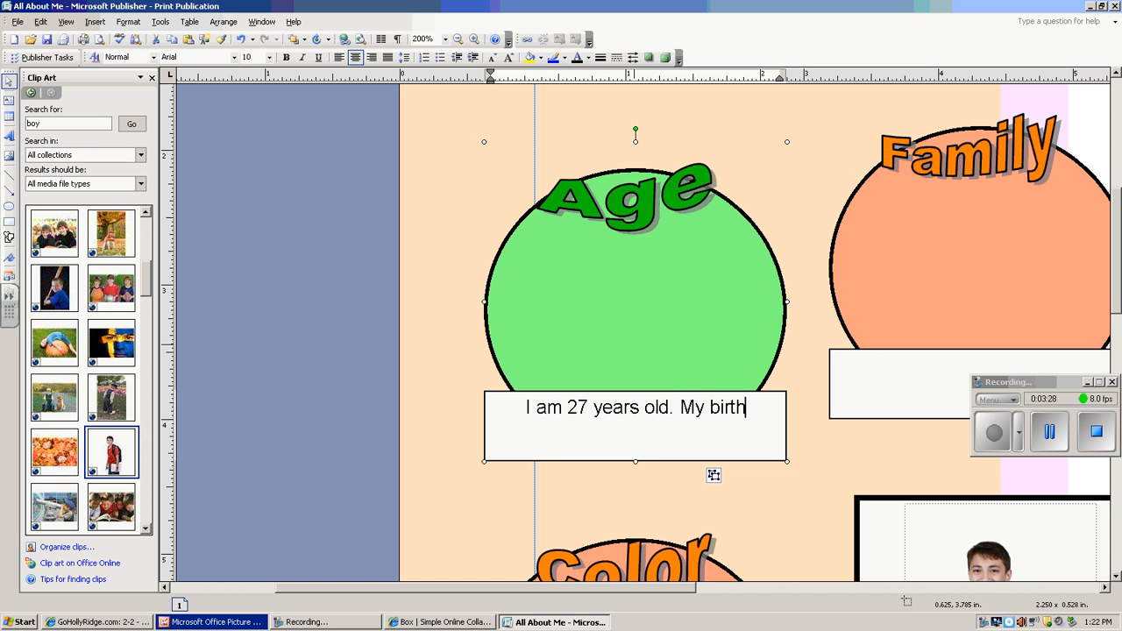
pyautogui.write('day is in O')
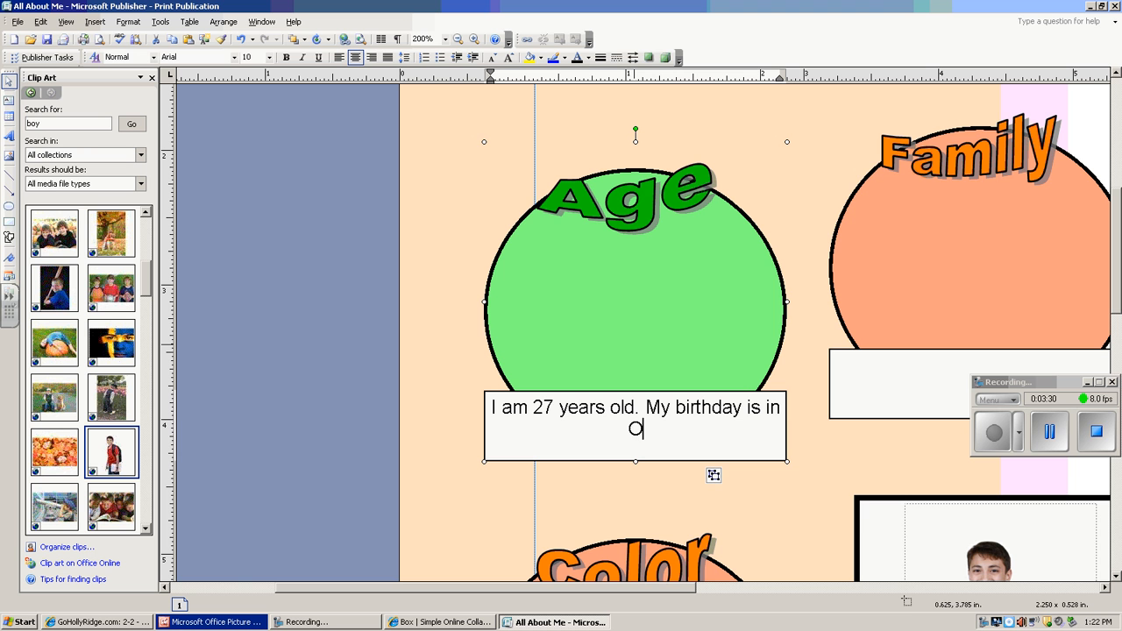
pyautogui.write('ct')
pyautogui.write('ober.')
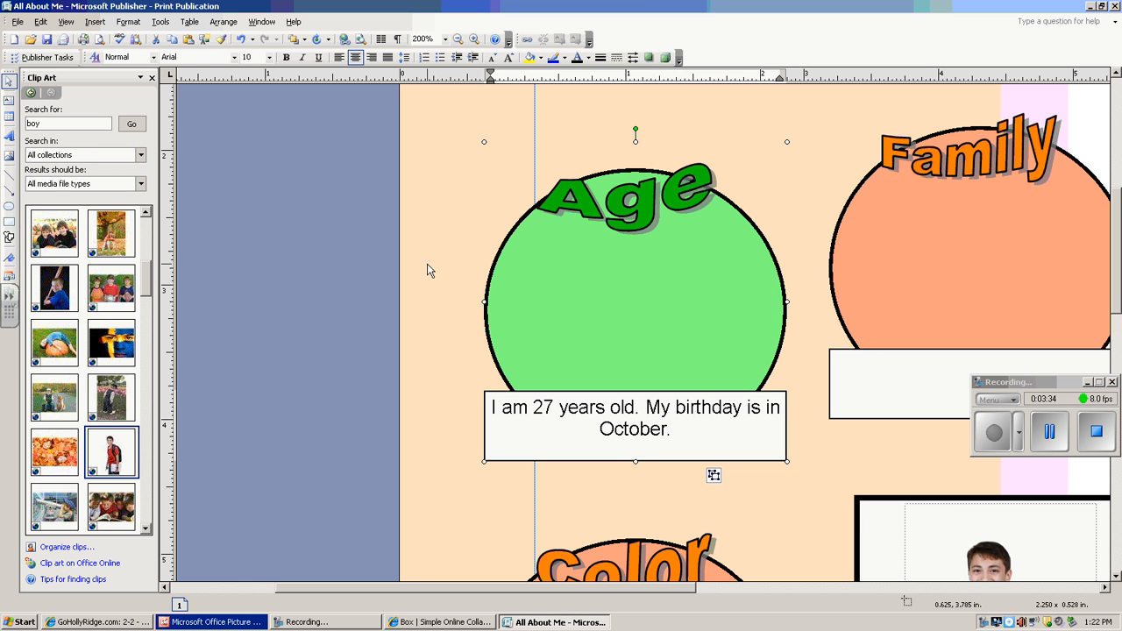
# Add 27 as orange 3D WordArt in Impact 36, about 1.0 x 1.1 in, centred inside the green Age circle
pyautogui.click(10, 137)
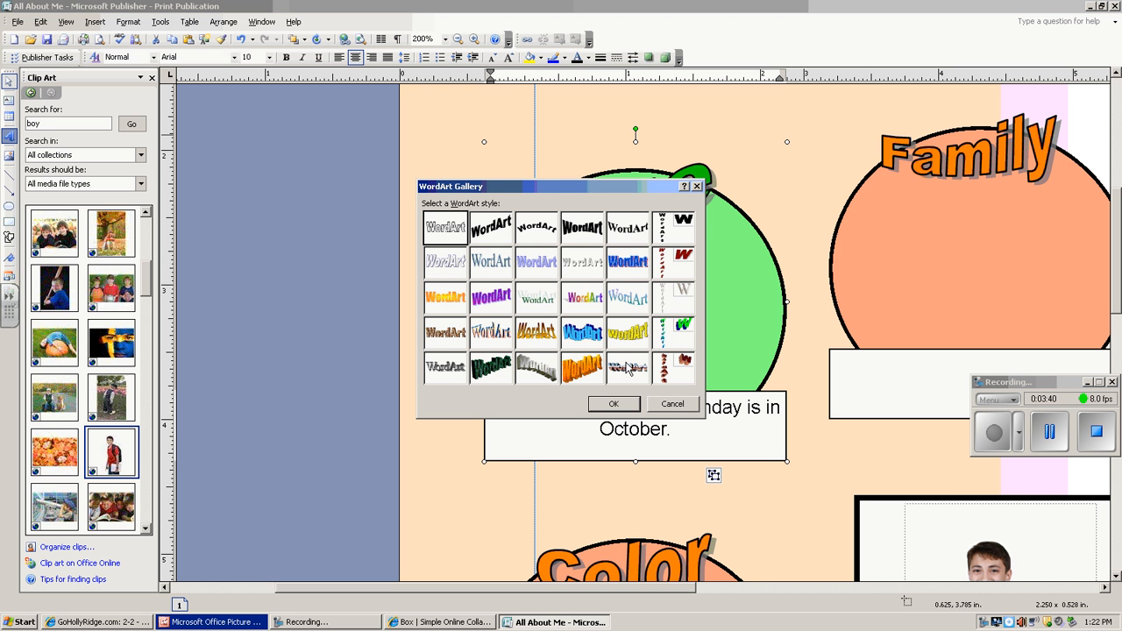
pyautogui.doubleClick(585, 364)
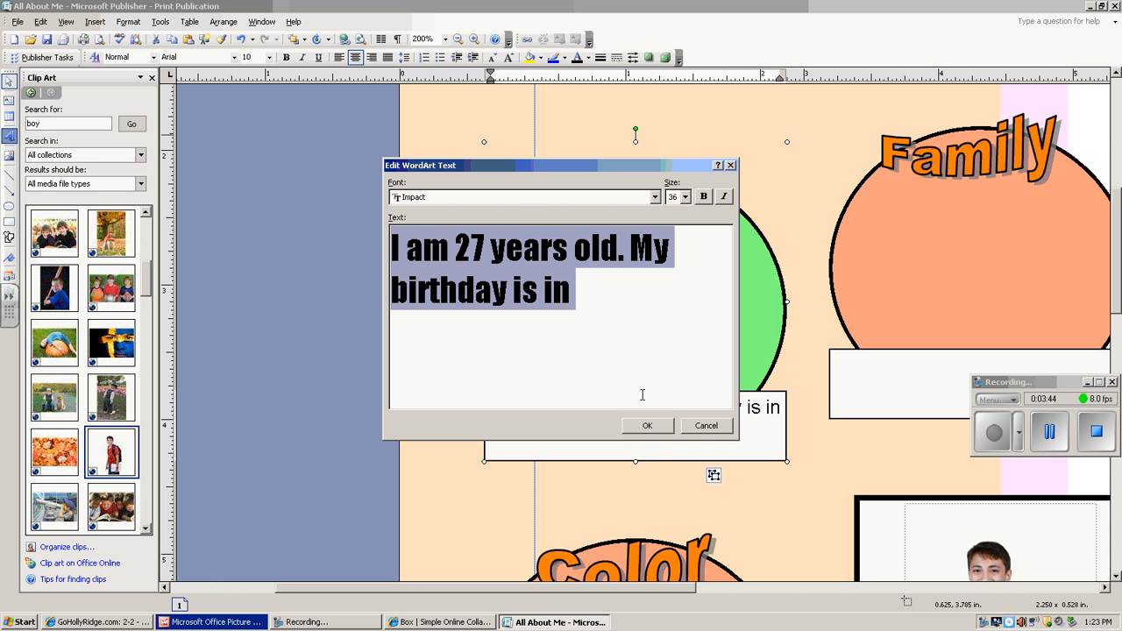
pyautogui.write('27')
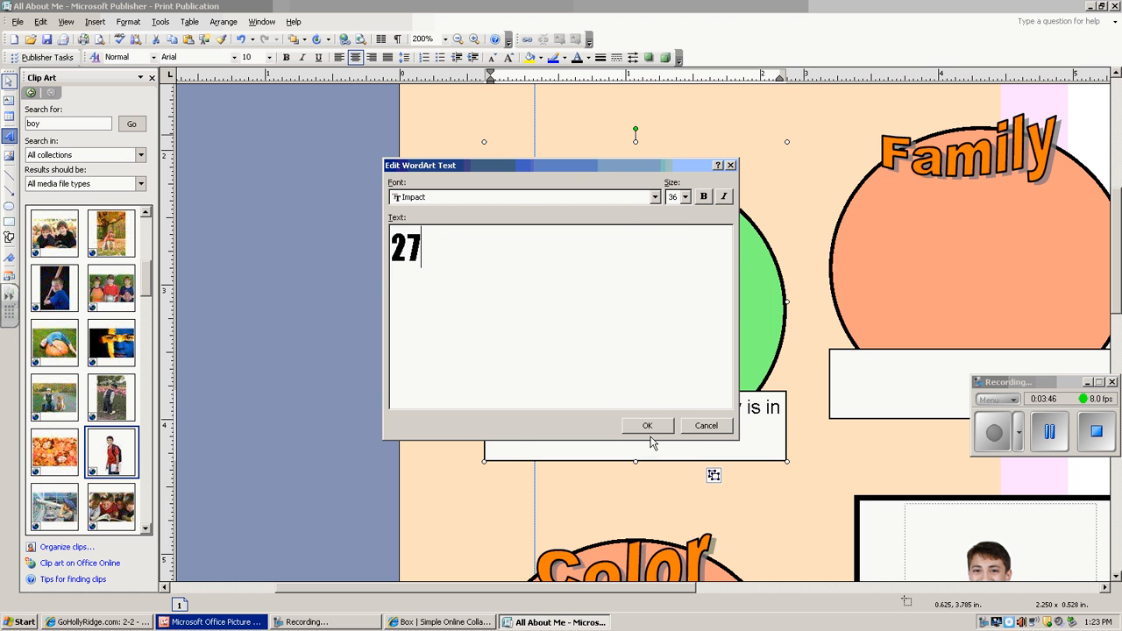
pyautogui.click(647, 425)
pyautogui.moveTo(647, 336); pyautogui.dragTo(635, 314)
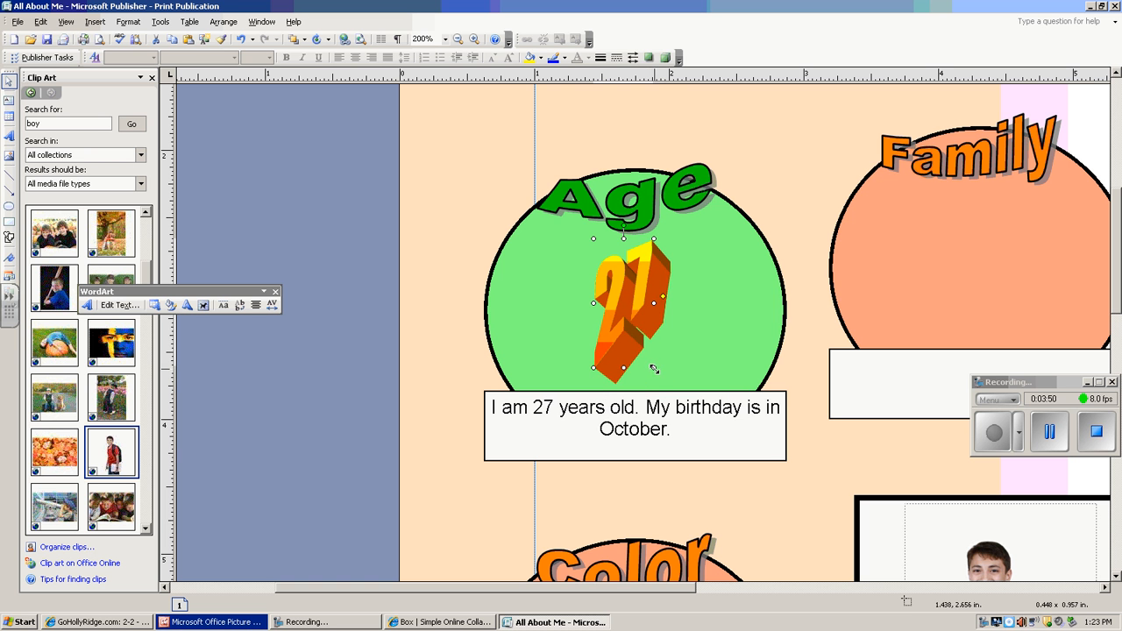
pyautogui.moveTo(658, 367); pyautogui.dragTo(730, 383)
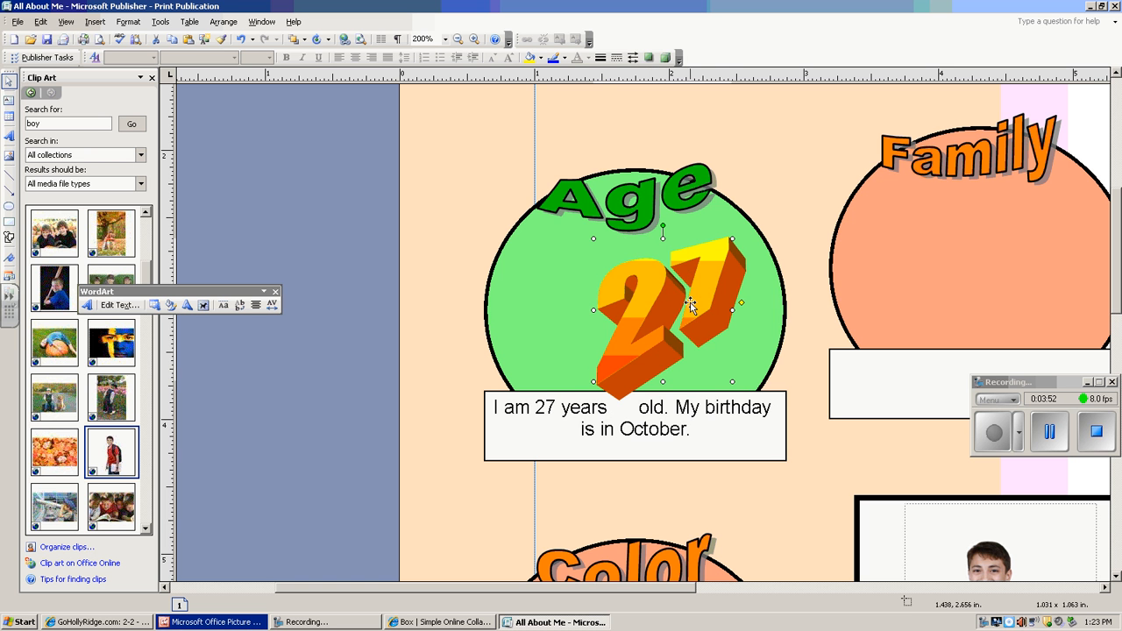
pyautogui.moveTo(685, 303); pyautogui.dragTo(646, 296)
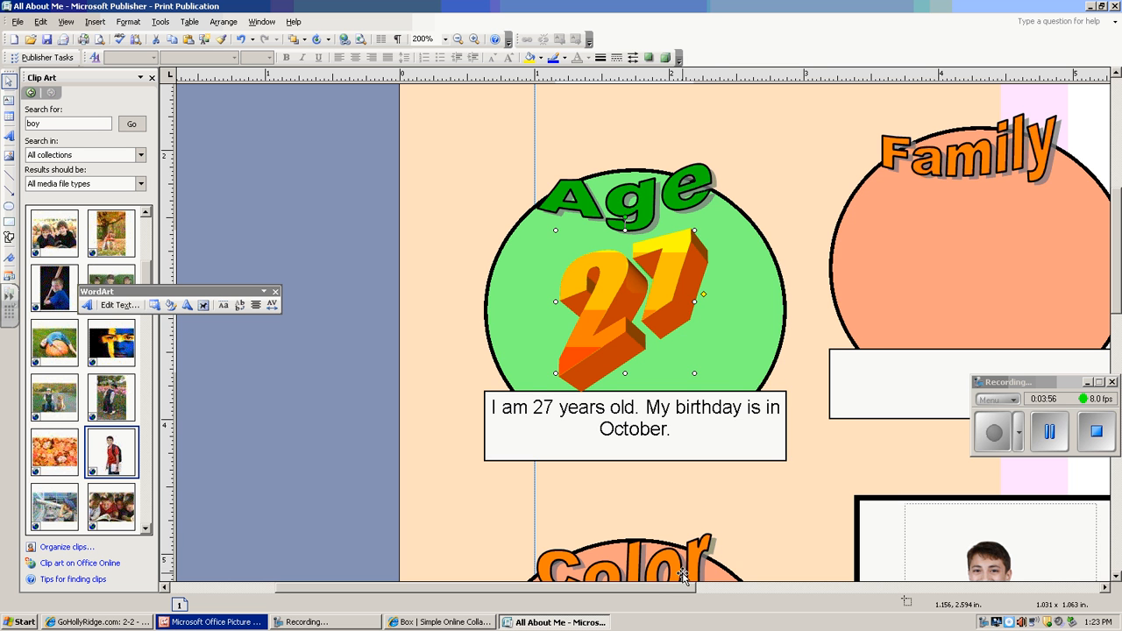
# Caption the Movie circle "My favorite movie is Shrek. It is a funny movie about an ogre.", fixing the misspelled favorite with the suggested spelling
pyautogui.moveTo(680, 594); pyautogui.dragTo(853, 595)
pyautogui.click(628, 373)
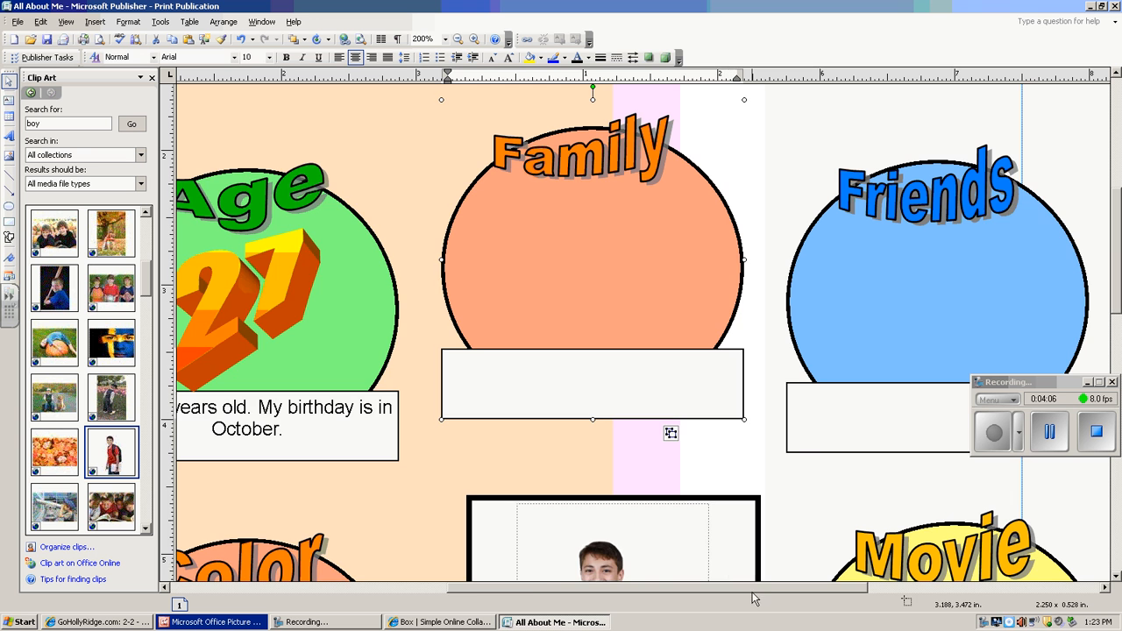
pyautogui.moveTo(755, 589); pyautogui.dragTo(836, 595)
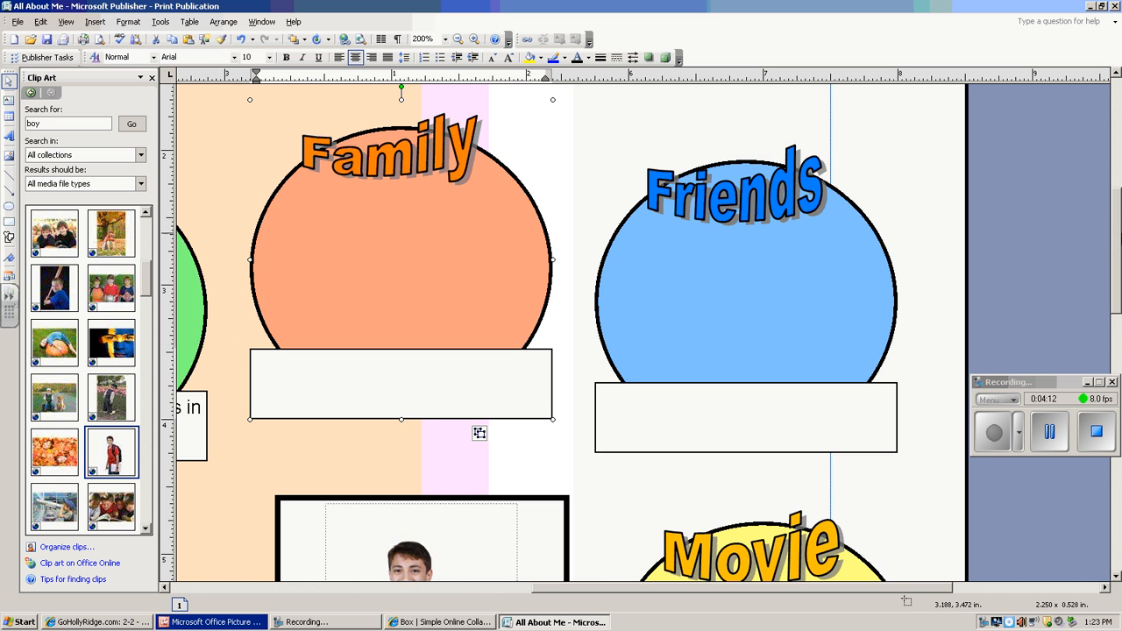
pyautogui.moveTo(1116, 237); pyautogui.dragTo(1117, 319)
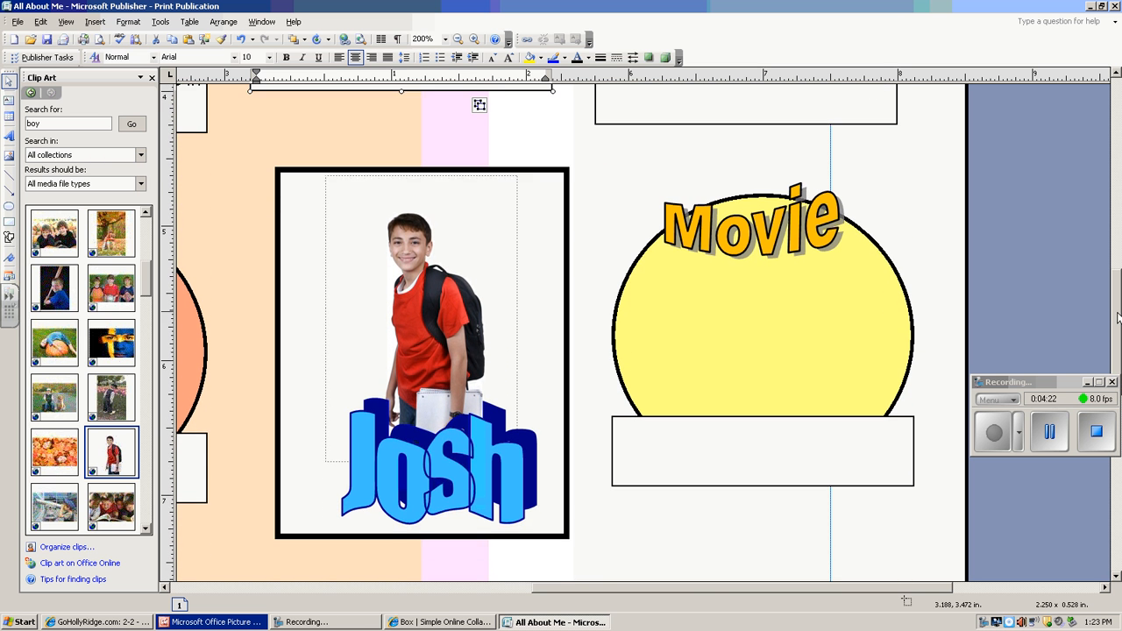
pyautogui.click(794, 430)
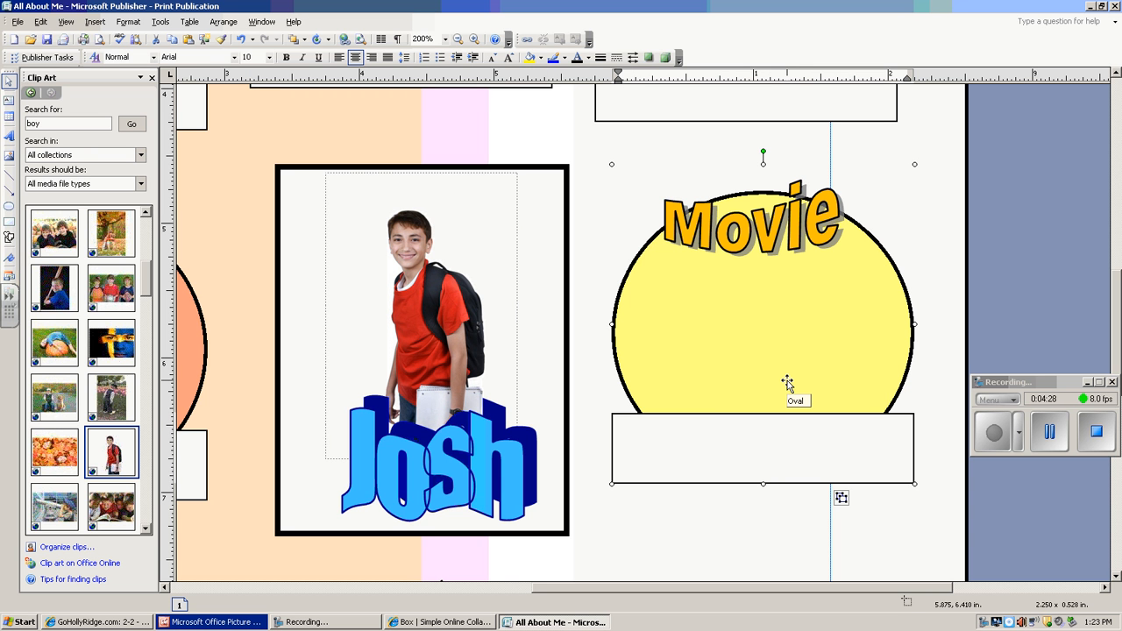
pyautogui.write('My favo')
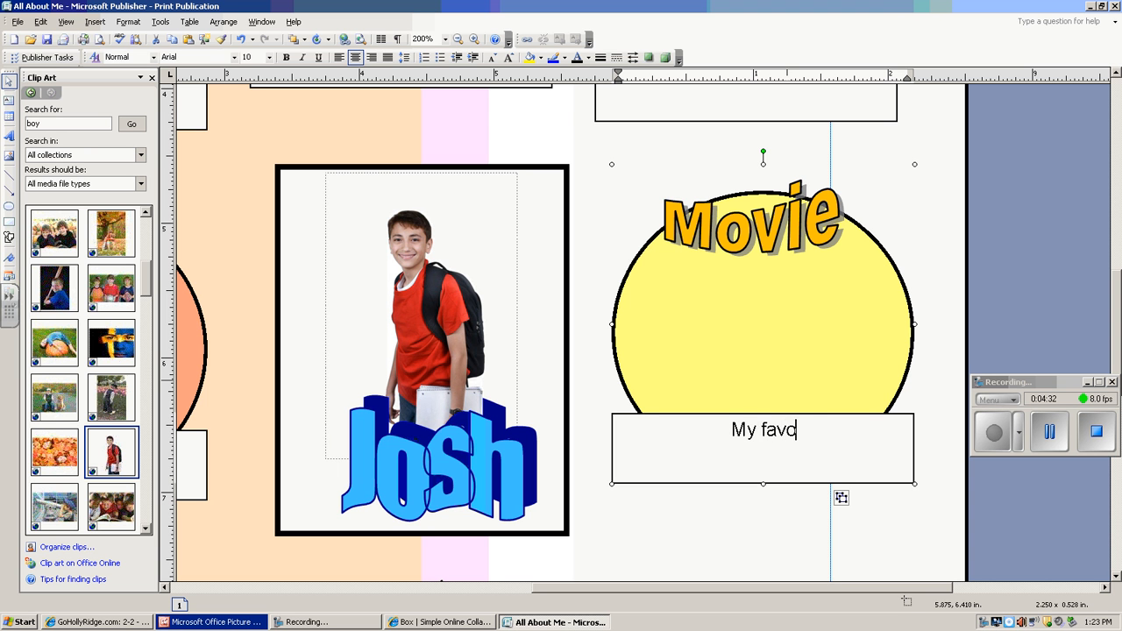
pyautogui.write('rit')
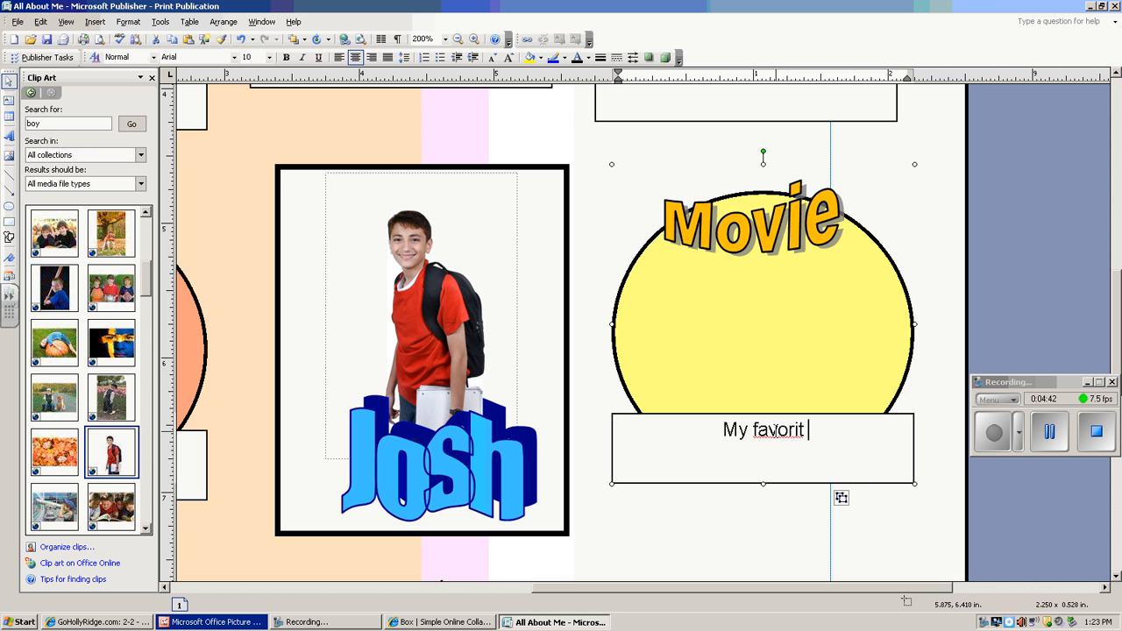
pyautogui.rightClick(773, 435)
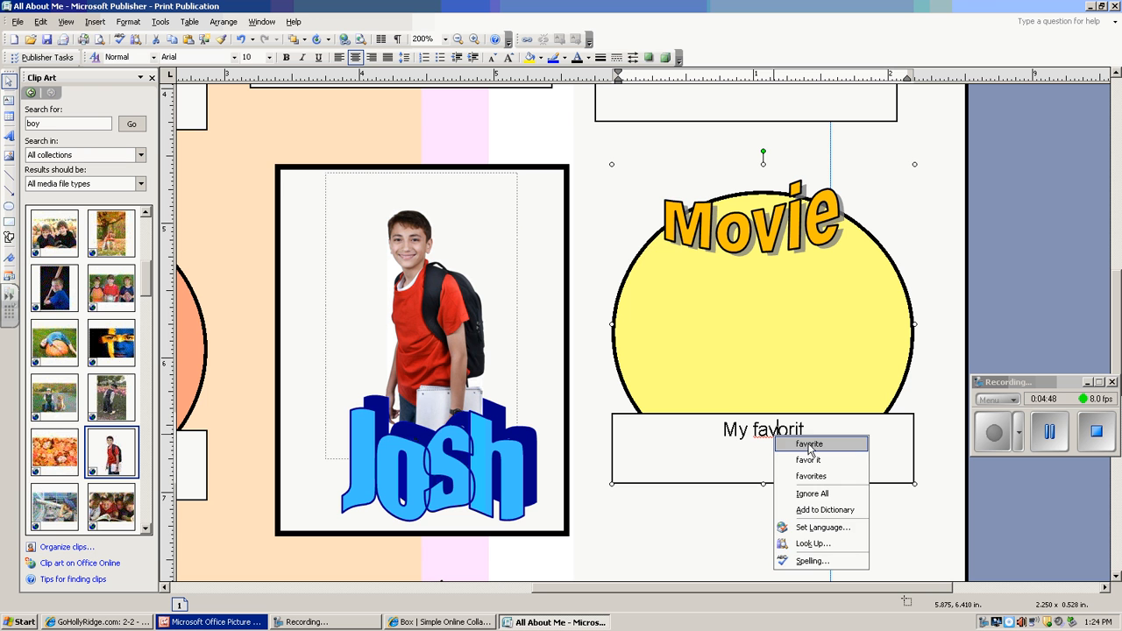
pyautogui.click(809, 444)
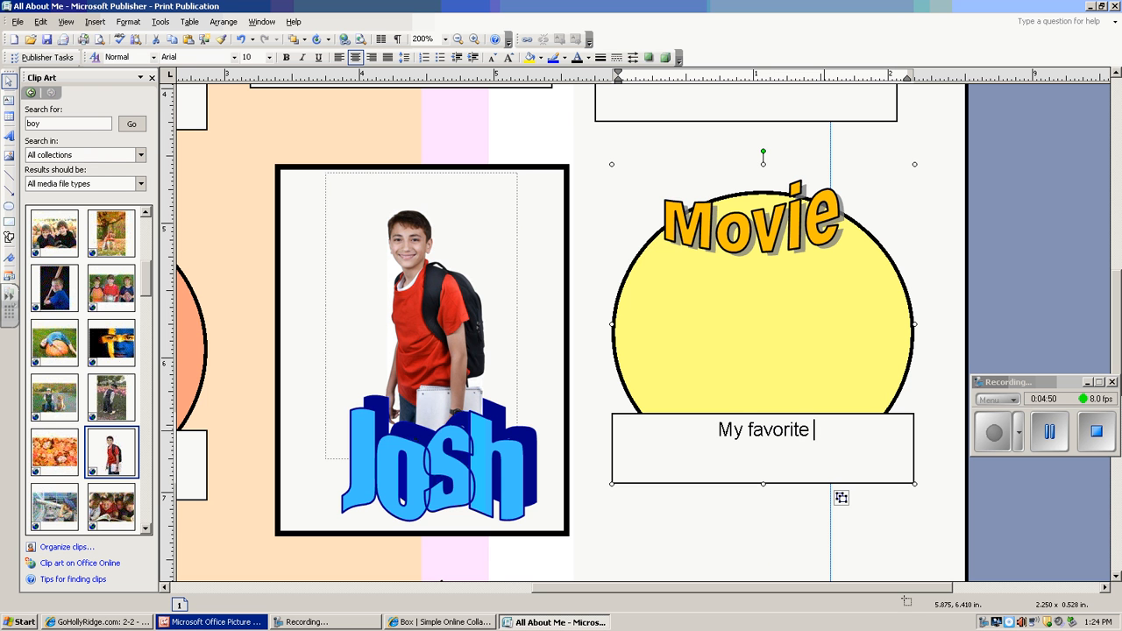
pyautogui.write('movie is')
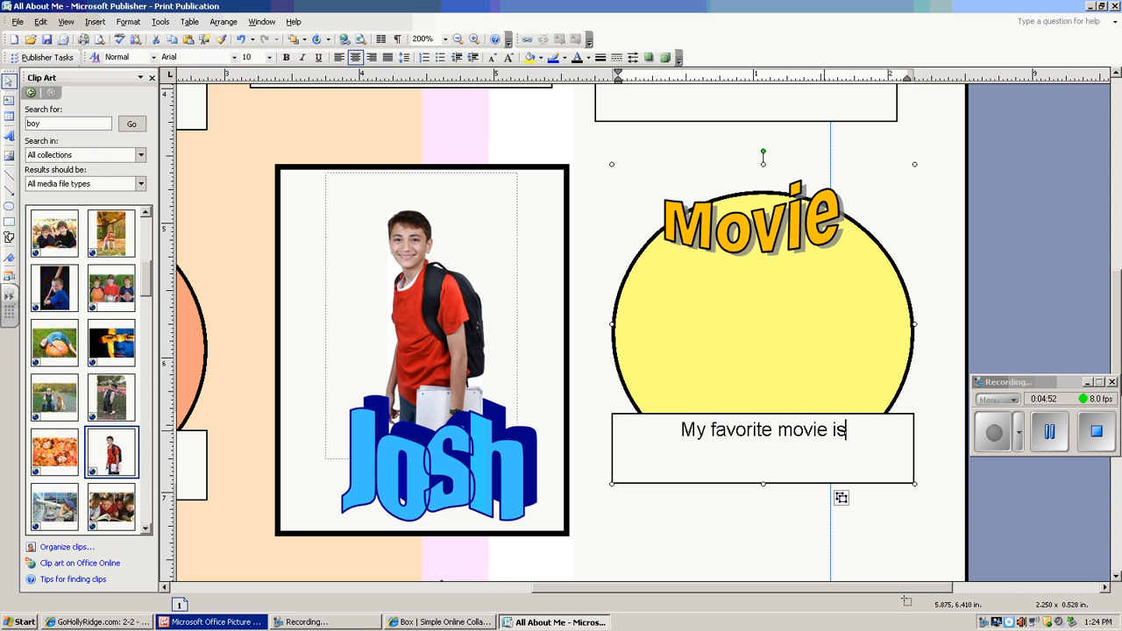
pyautogui.write(' Shrek')
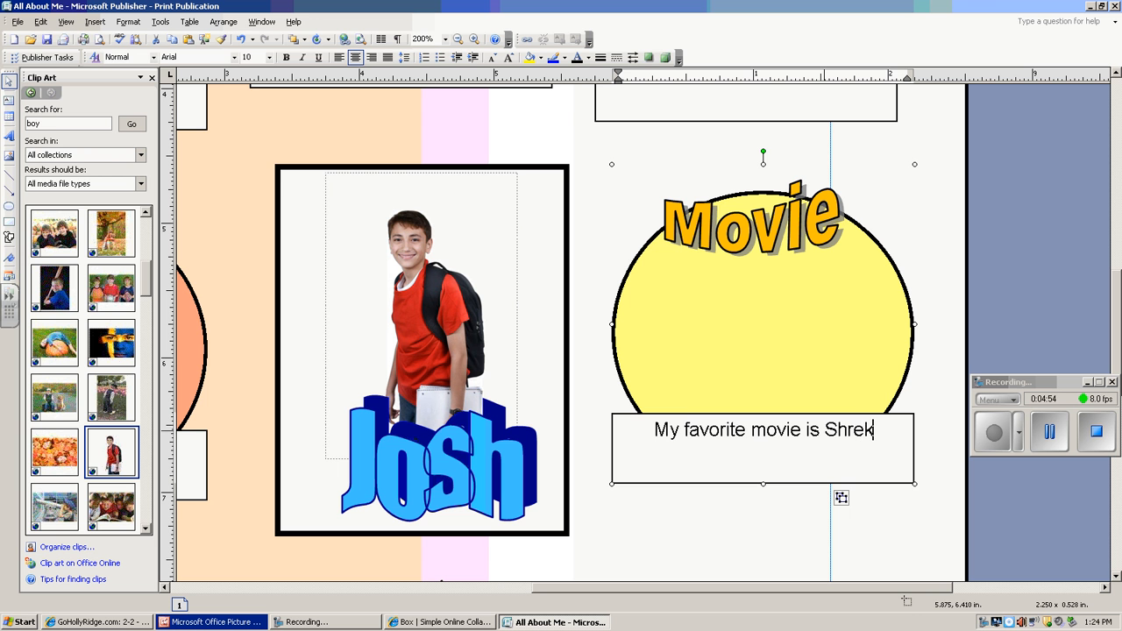
pyautogui.write('. It ')
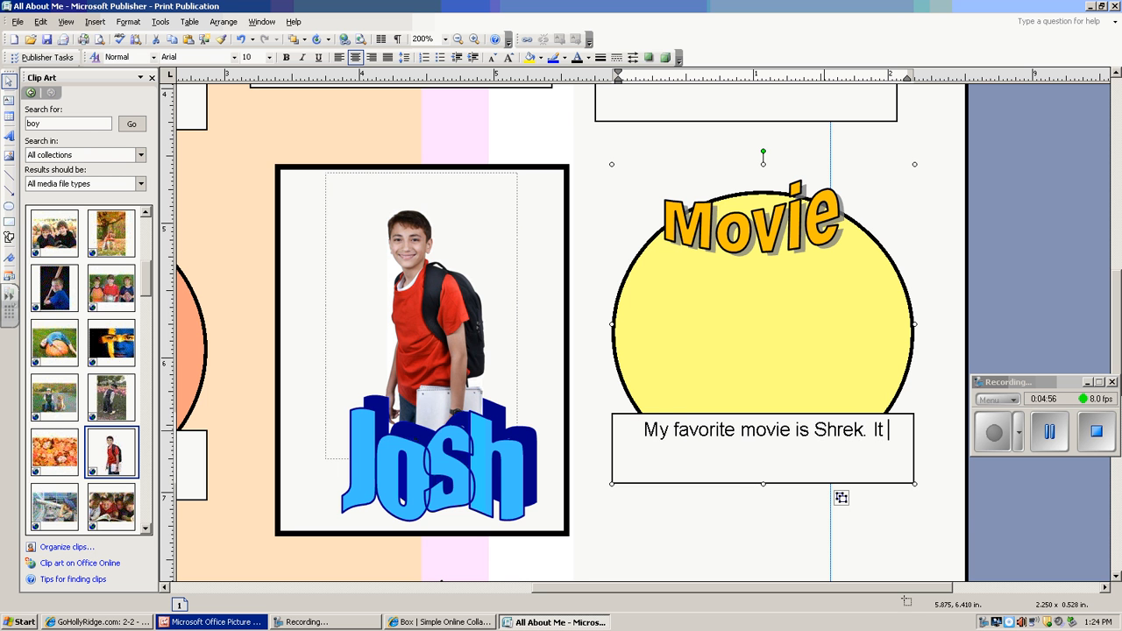
pyautogui.write('is a funny m')
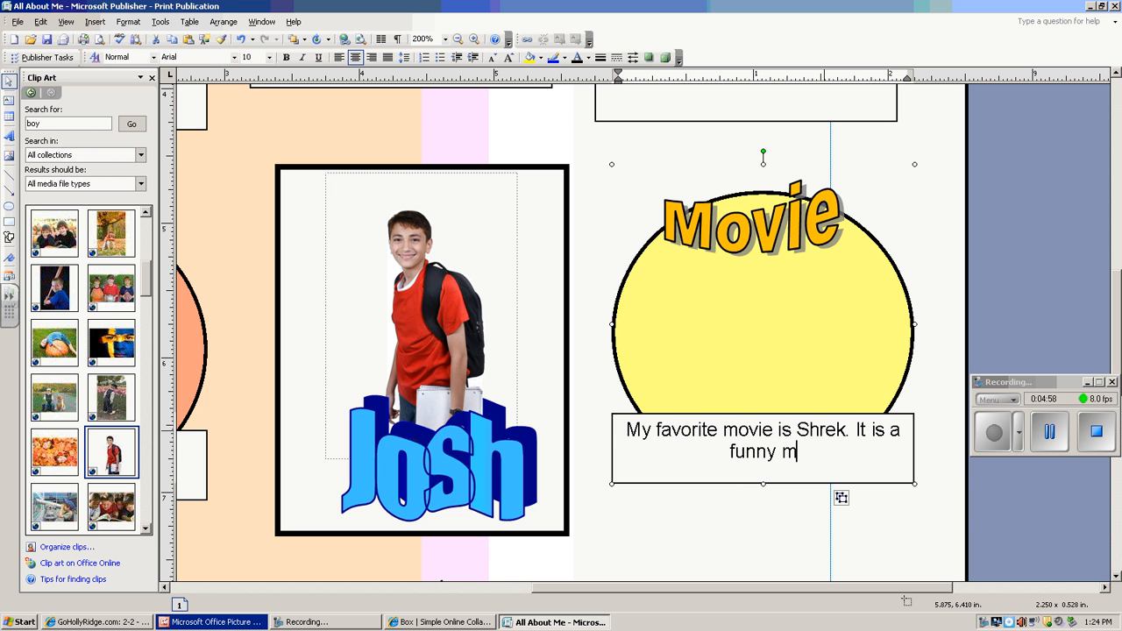
pyautogui.write('ovie about ')
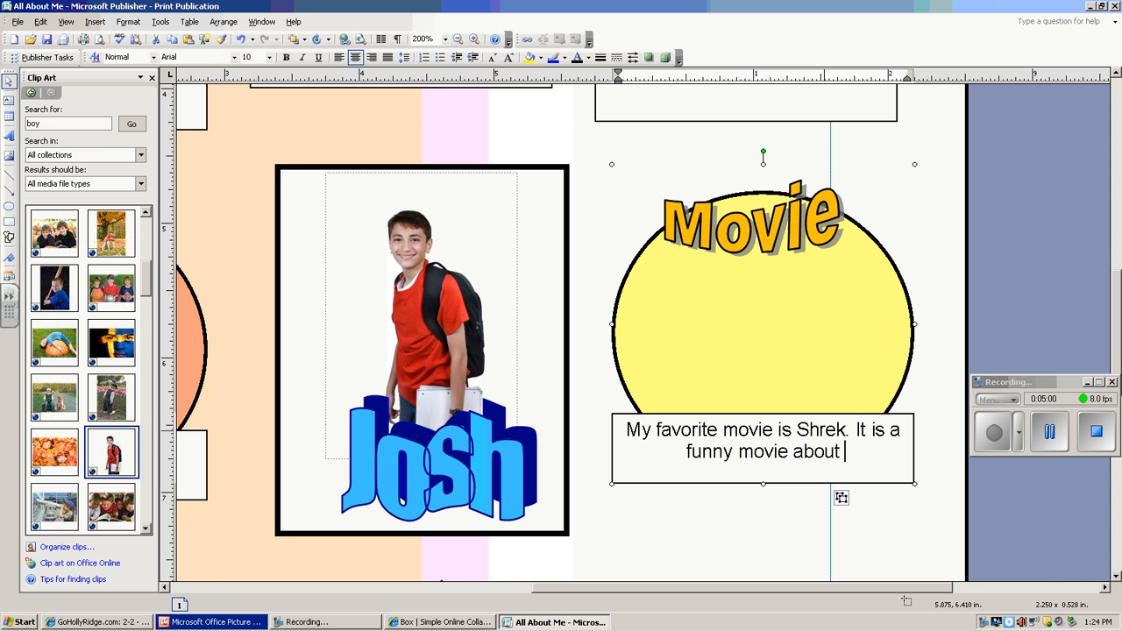
pyautogui.write('an ogre.')
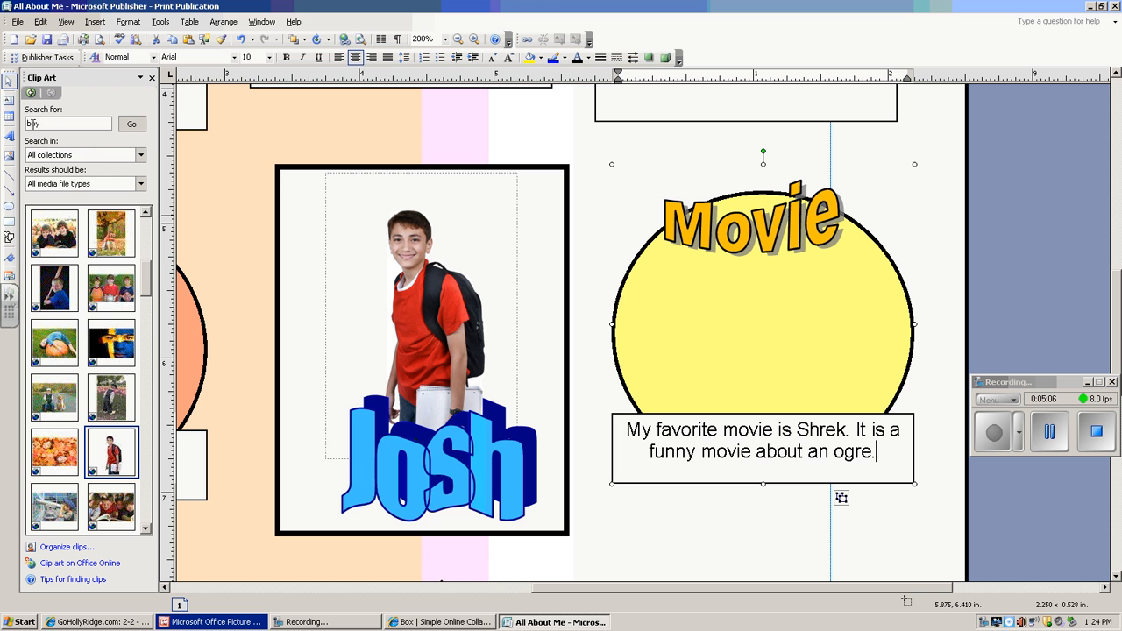
# Search the clip art for shrek in all collections
pyautogui.write('shrek')
pyautogui.press('Return')
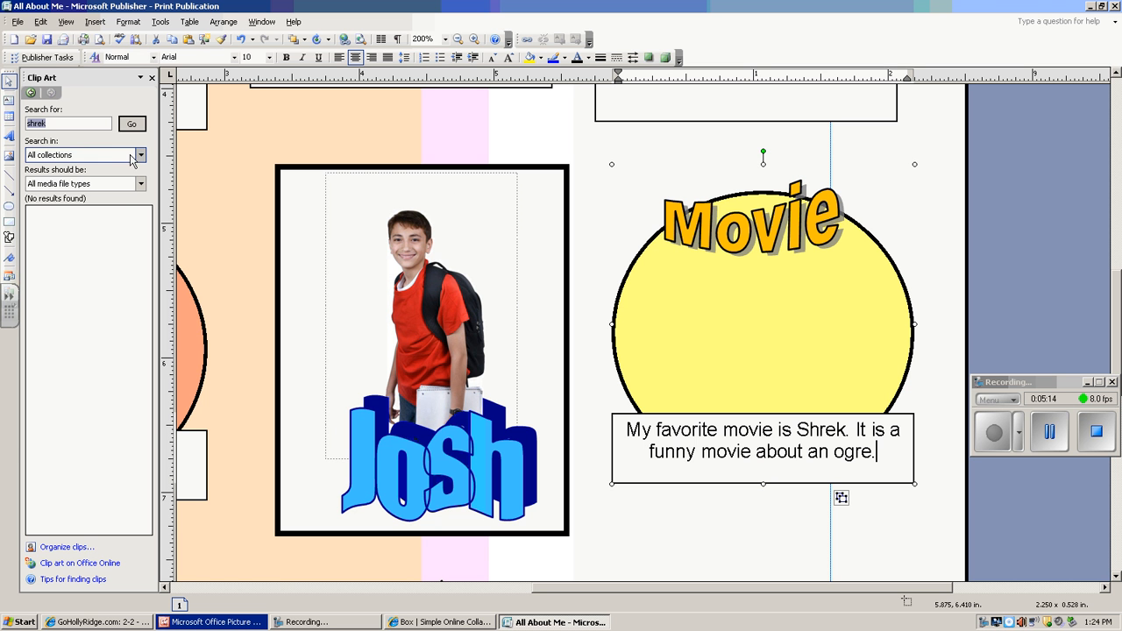
# Switch to the GoHollyRidge page in Internet Explorer and open KidRex from its Safe Search section in a maximized window
pyautogui.click(107, 622)
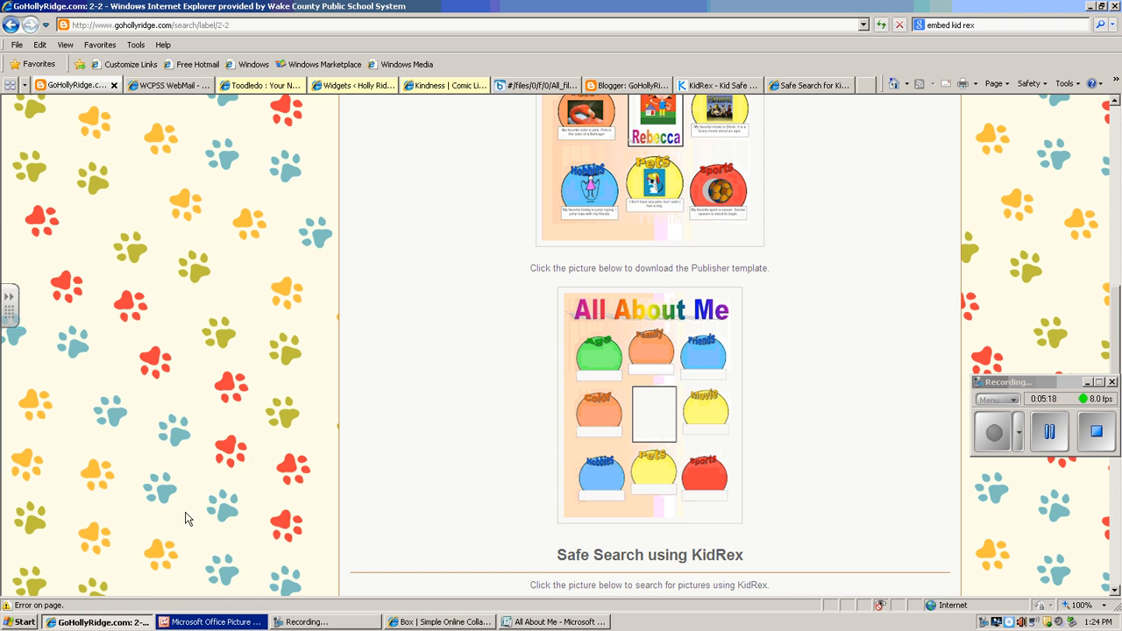
pyautogui.scroll(-3, 456, 391)
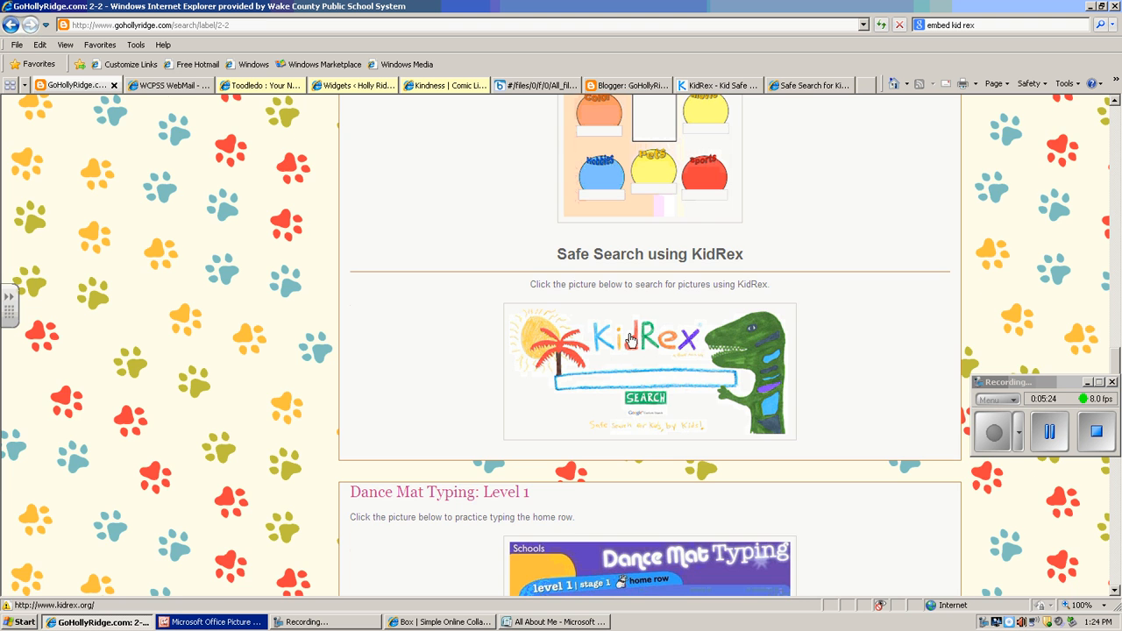
pyautogui.scroll(4, 631, 340)
pyautogui.scroll(-2, 629, 328)
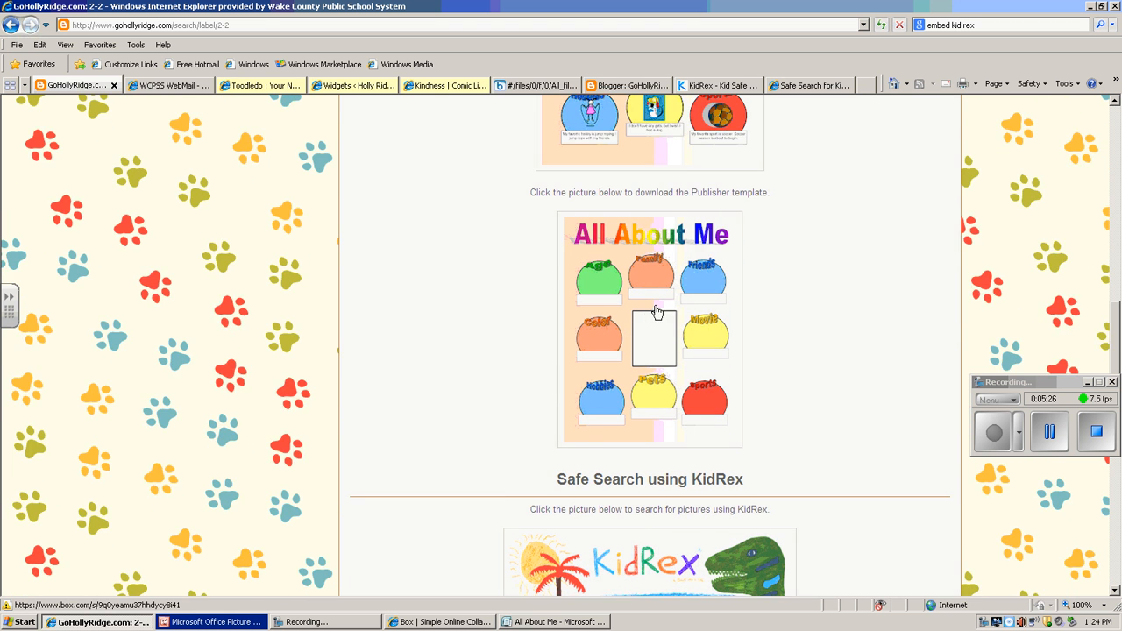
pyautogui.scroll(-2, 656, 312)
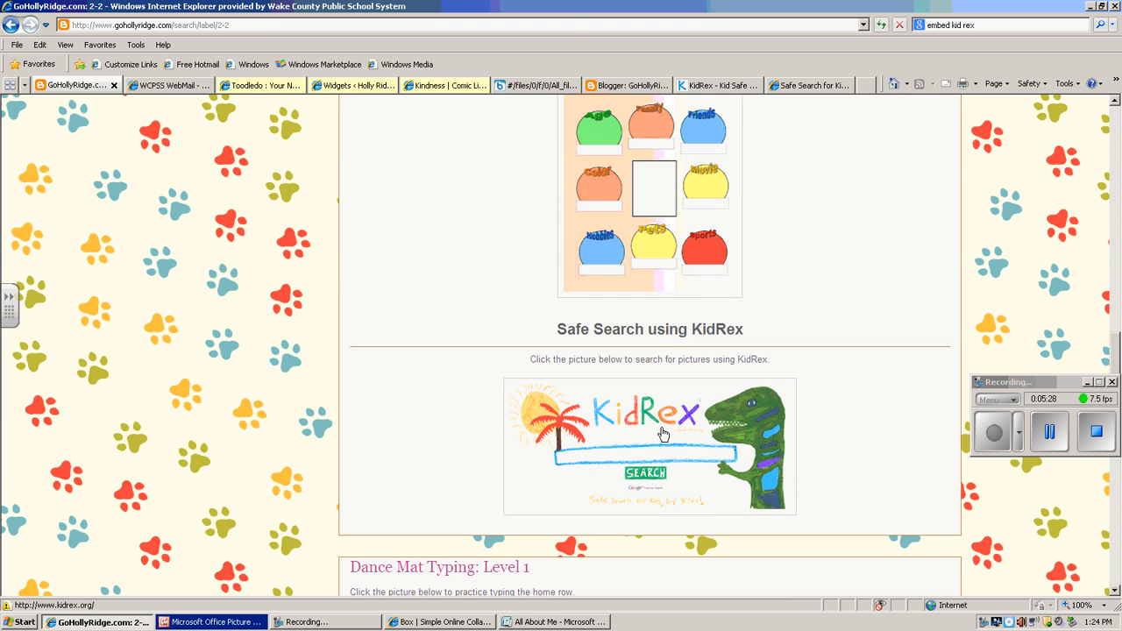
pyautogui.click(662, 433)
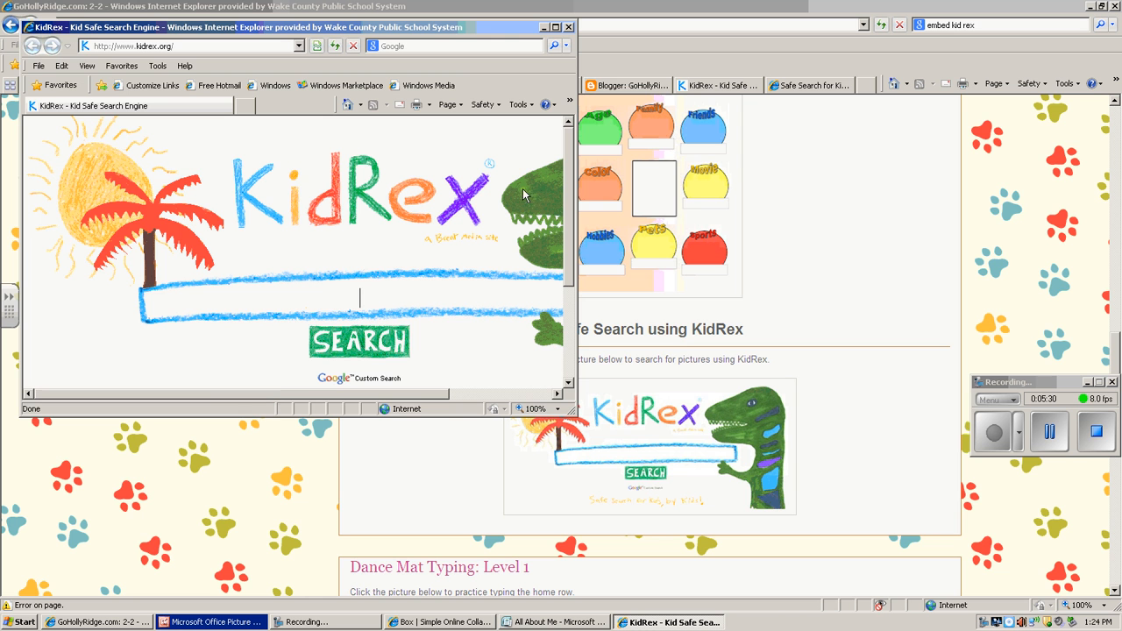
pyautogui.click(554, 28)
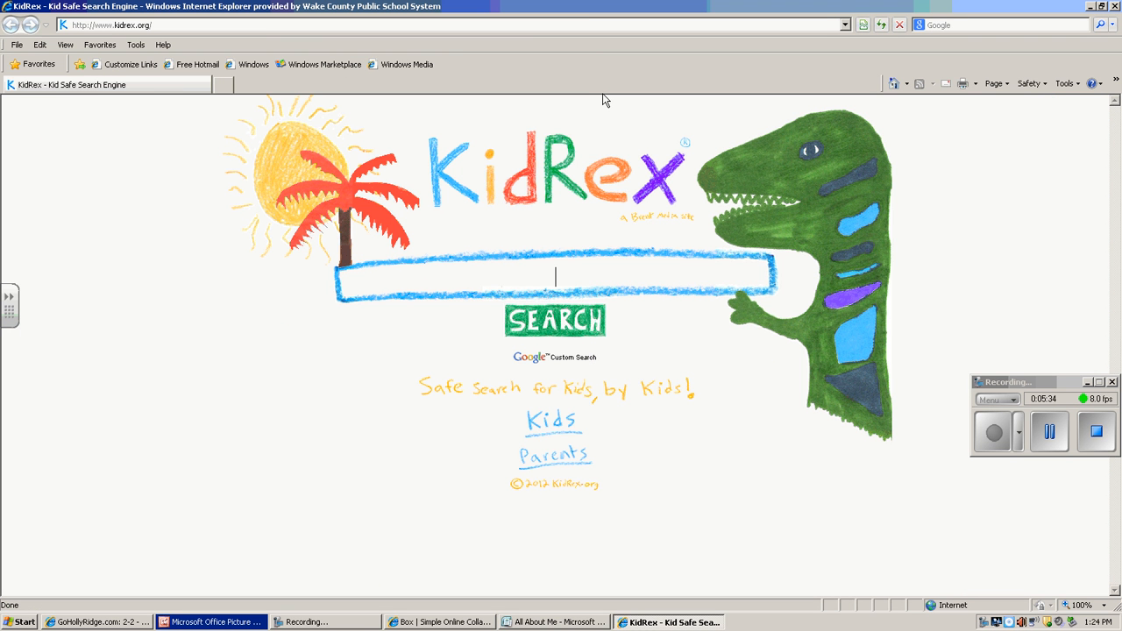
# Search KidRex for shrek and copy the movie poster from the Shrek (2001) IMDb result
pyautogui.write('shrek')
pyautogui.press('Return')
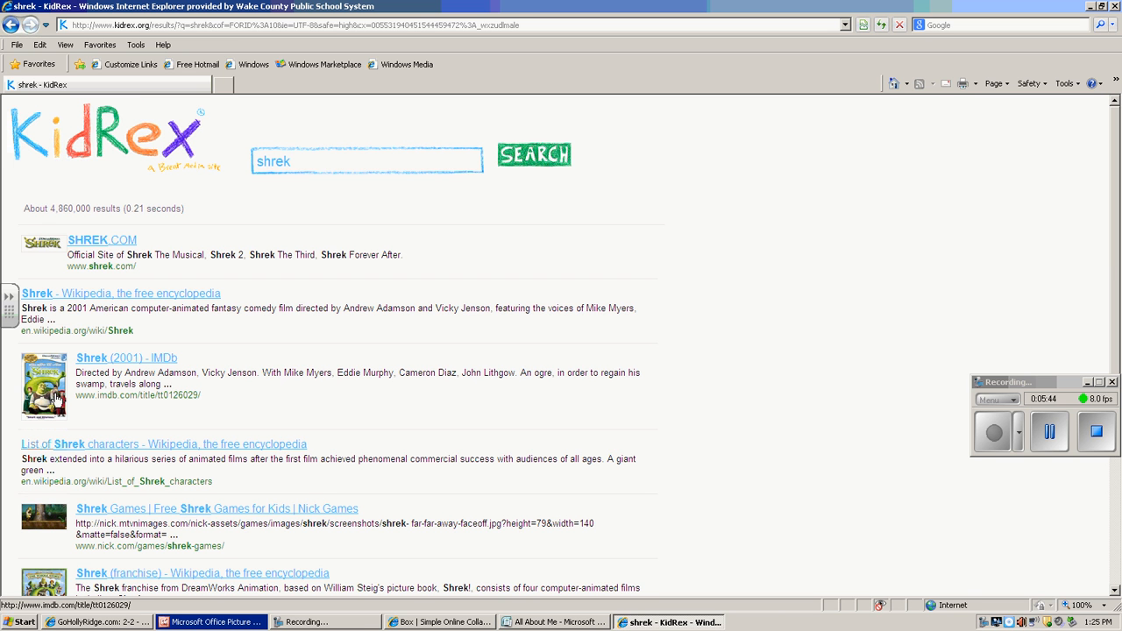
pyautogui.click(119, 362)
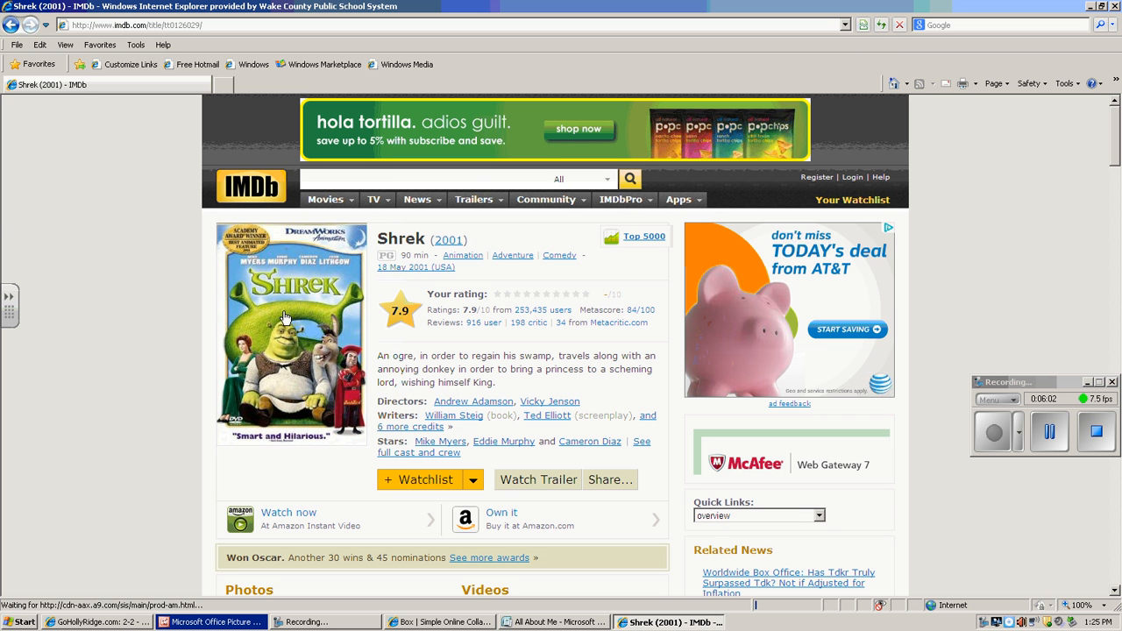
pyautogui.rightClick(283, 317)
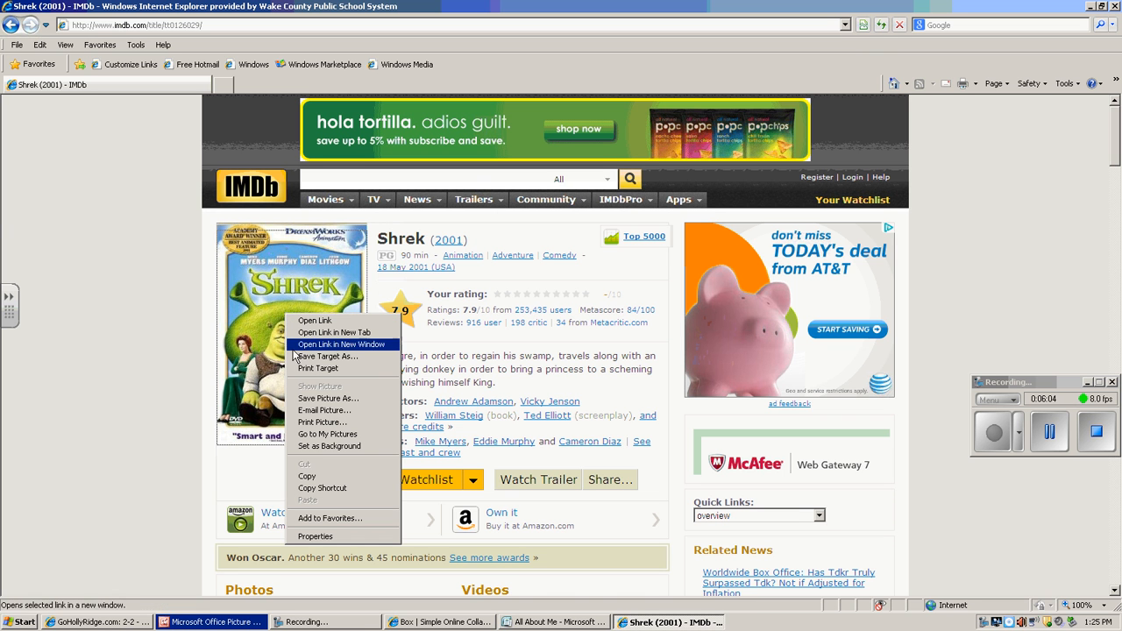
pyautogui.click(322, 480)
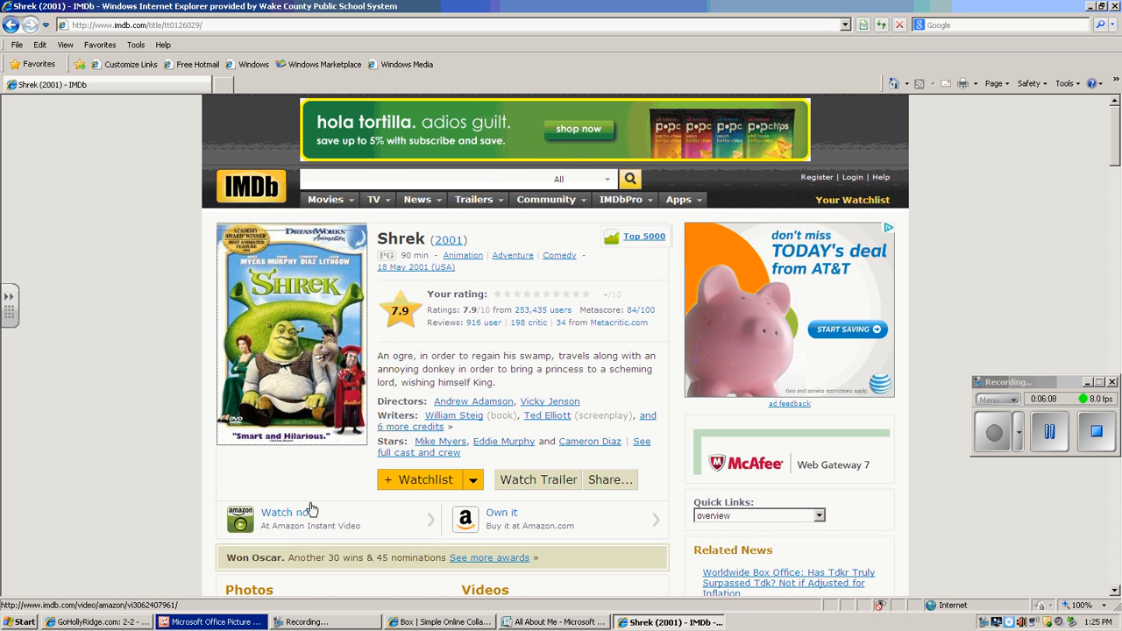
# Paste the Shrek poster into the Publisher publication, shrink it to about 0.8 x 1.2 in, and place it inside the yellow Movie circle
pyautogui.click(565, 625)
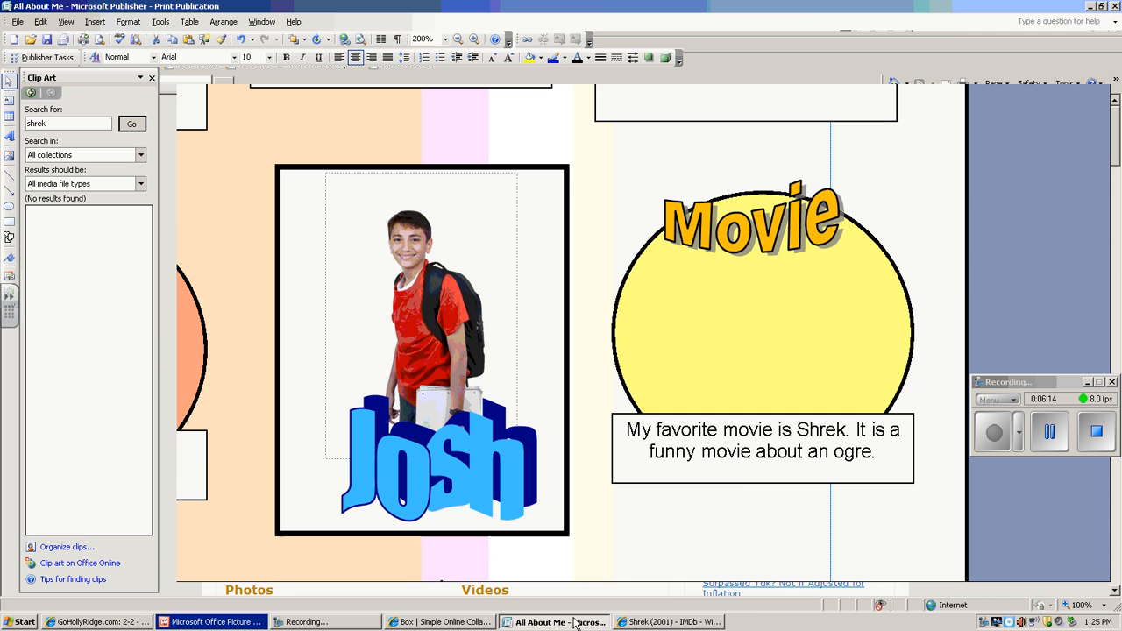
pyautogui.rightClick(685, 298)
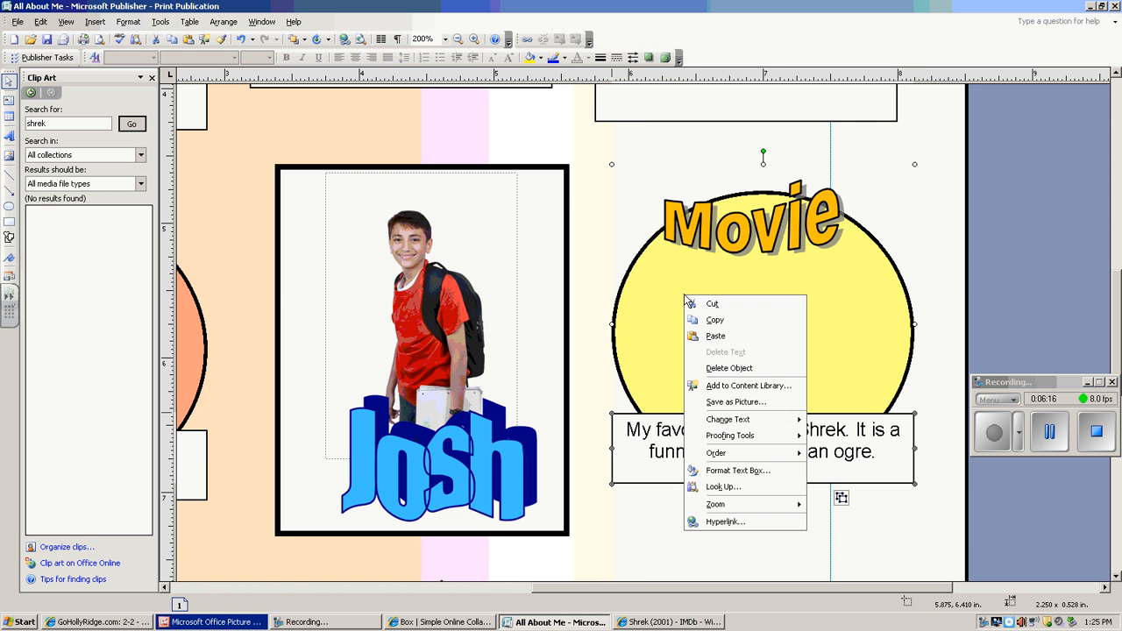
pyautogui.click(733, 334)
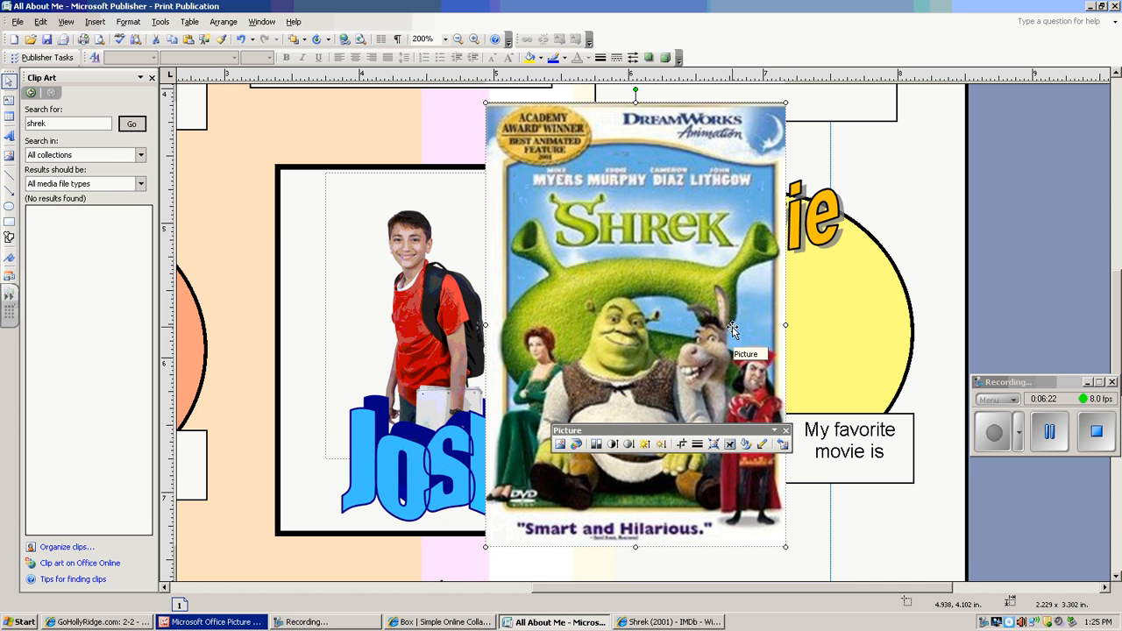
pyautogui.moveTo(785, 102); pyautogui.dragTo(549, 387)
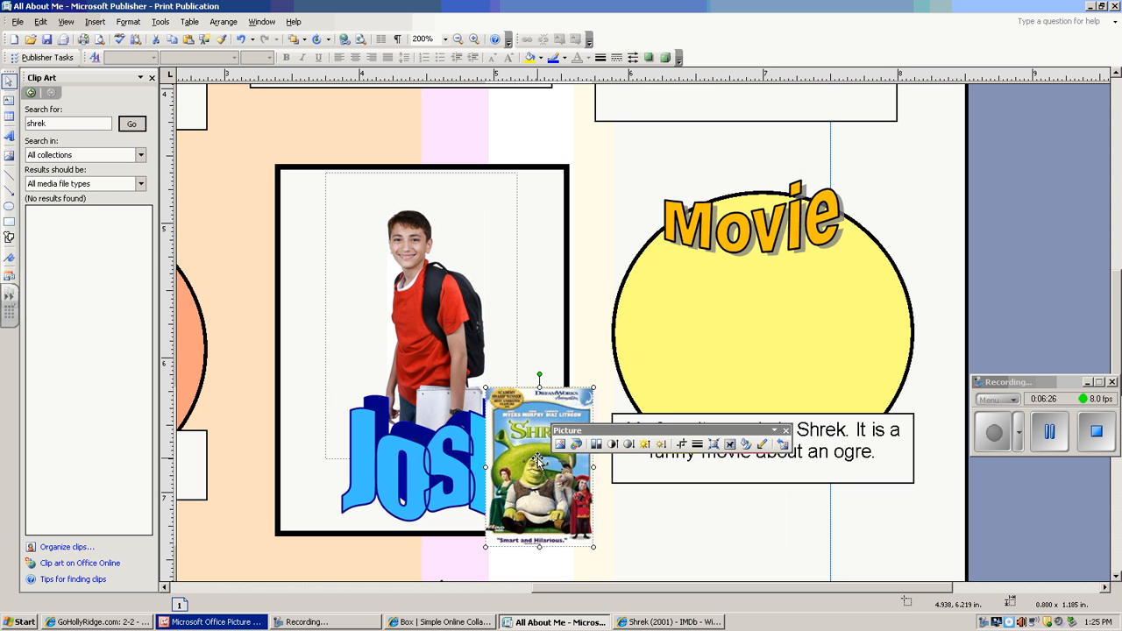
pyautogui.moveTo(725, 337); pyautogui.dragTo(759, 326)
pyautogui.click(916, 270)
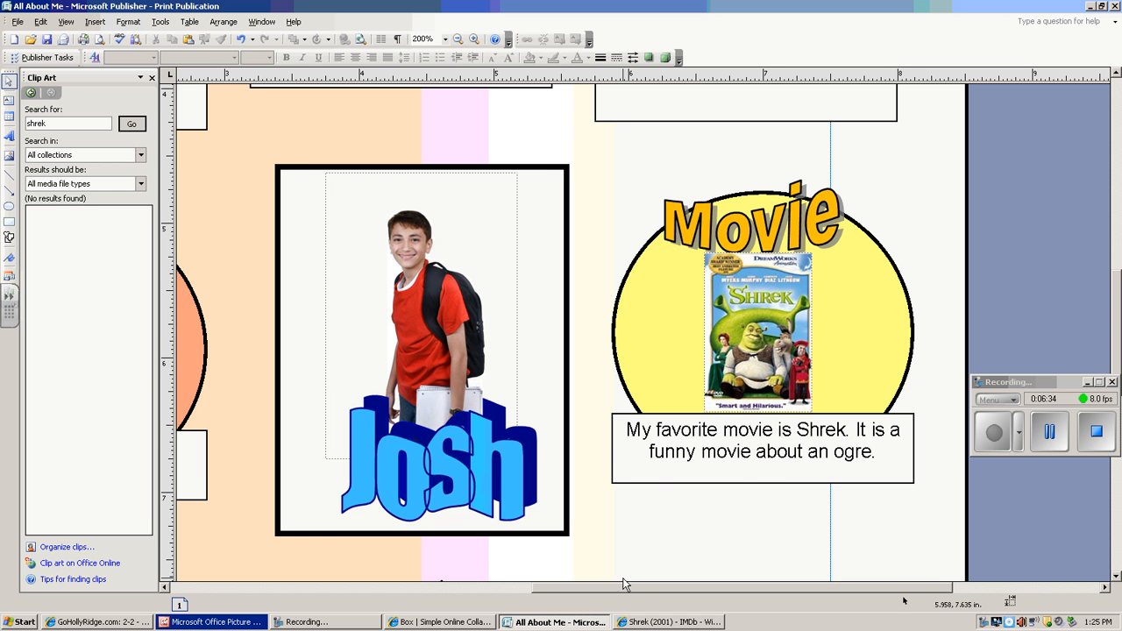
# Restyle the All About Me title with the dark green marble 3D WordArt style and adjust its shape so the far end is taller
pyautogui.moveTo(642, 592); pyautogui.dragTo(548, 589)
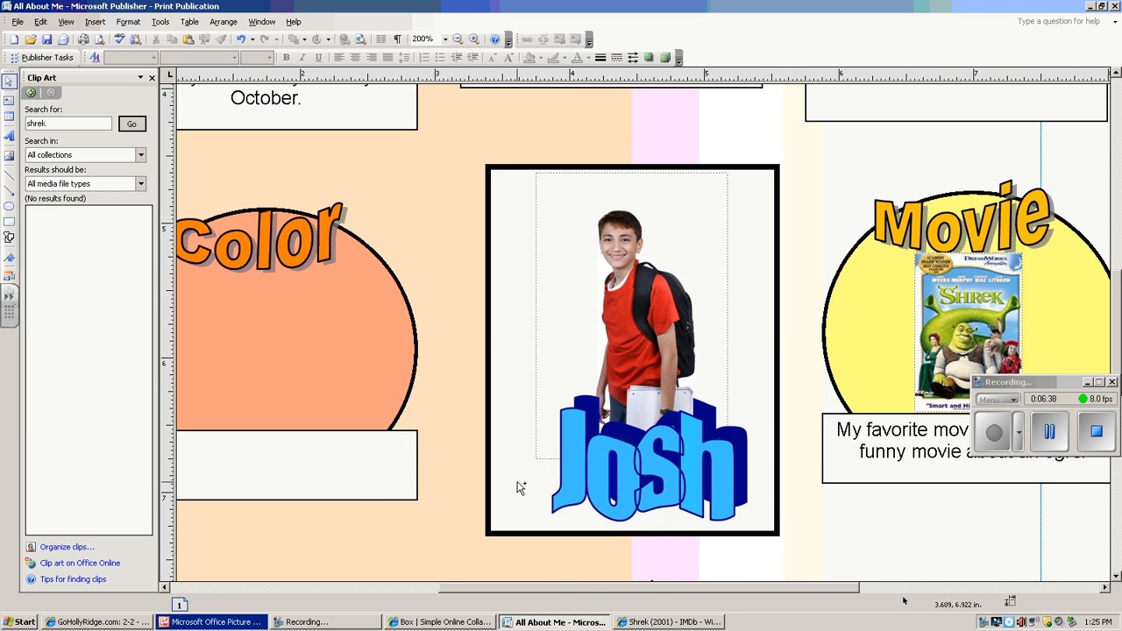
pyautogui.scroll(-2, 519, 485)
pyautogui.scroll(-2, 523, 483)
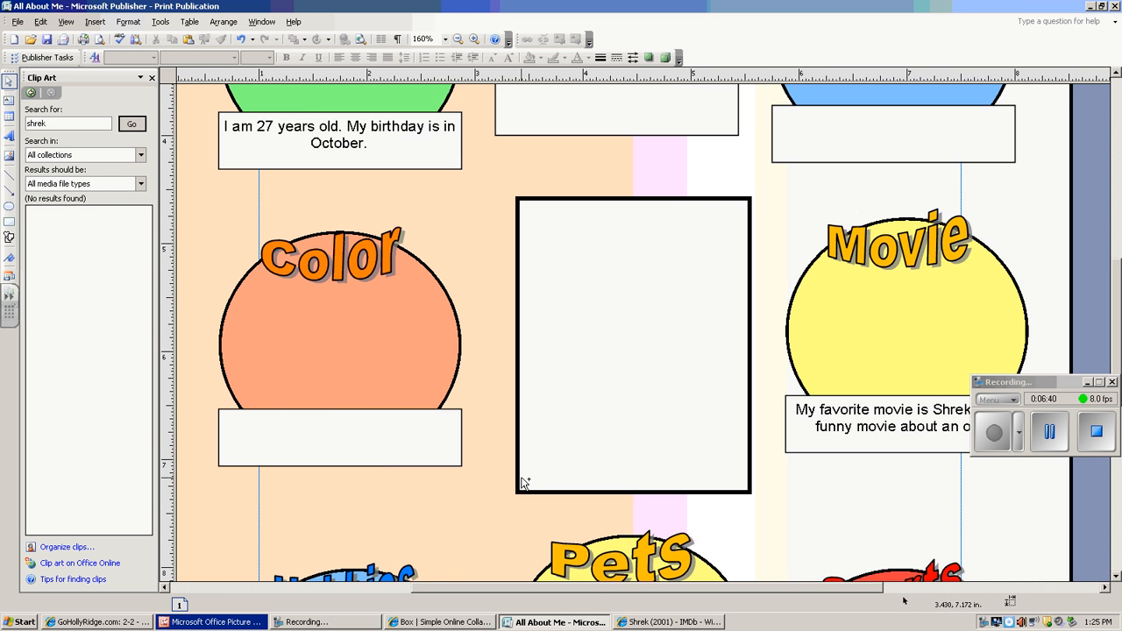
pyautogui.scroll(-1, 524, 484)
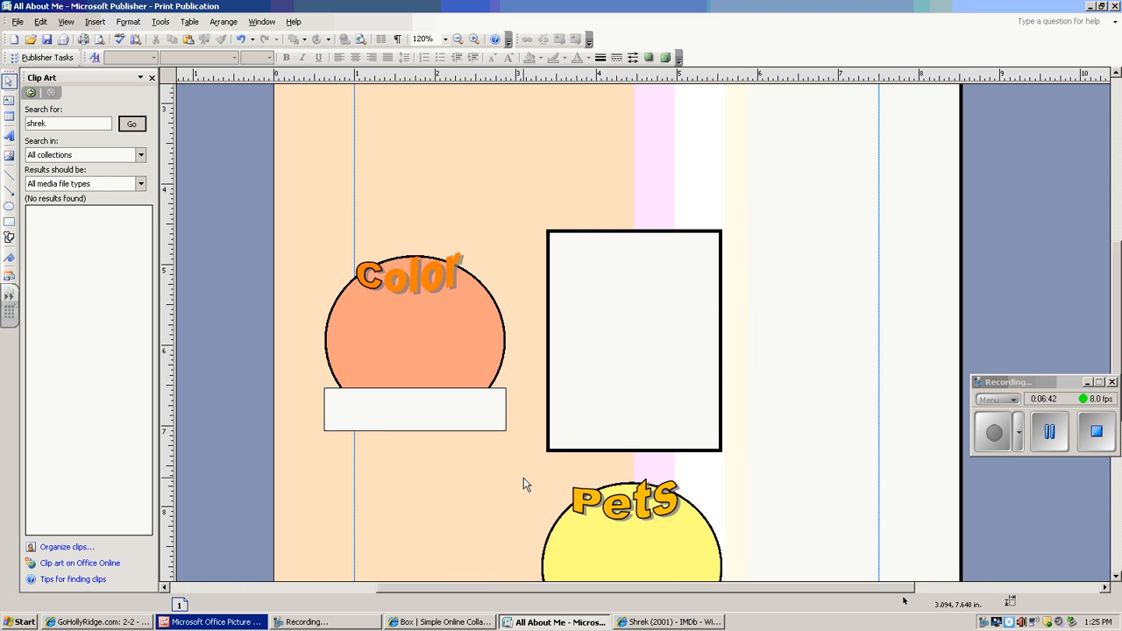
pyautogui.scroll(3, 557, 444)
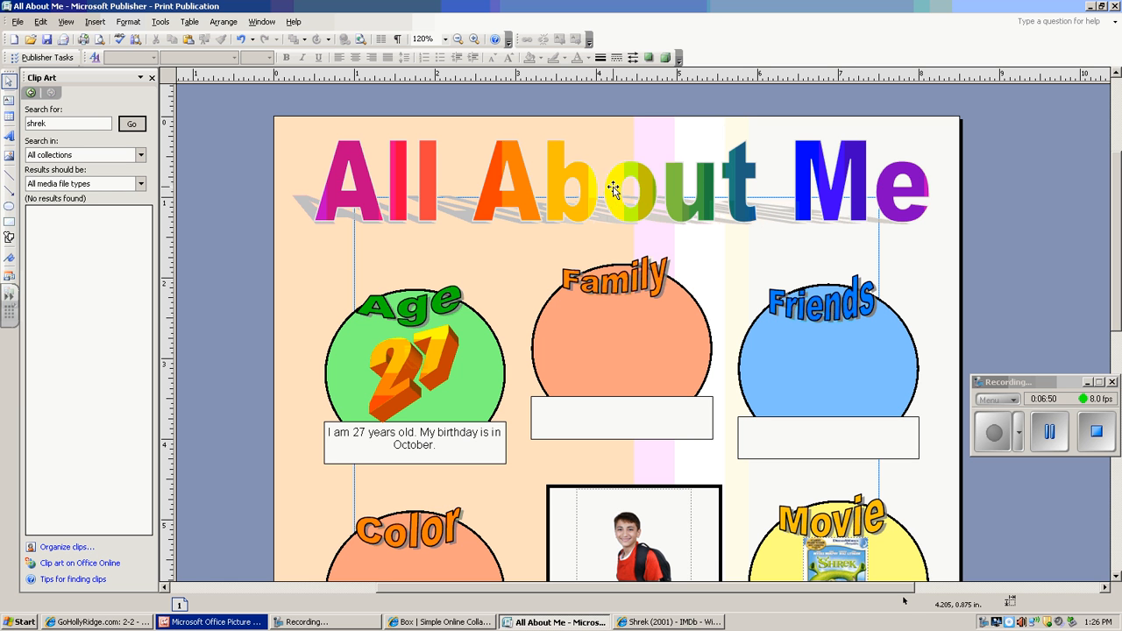
pyautogui.click(616, 185)
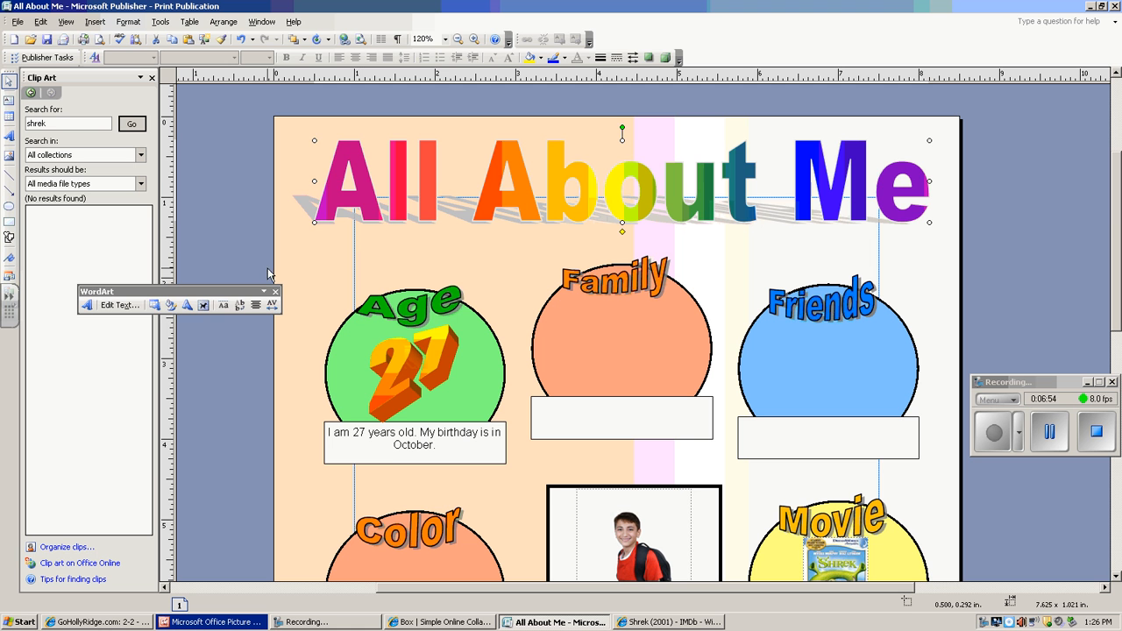
pyautogui.moveTo(197, 287); pyautogui.dragTo(346, 261)
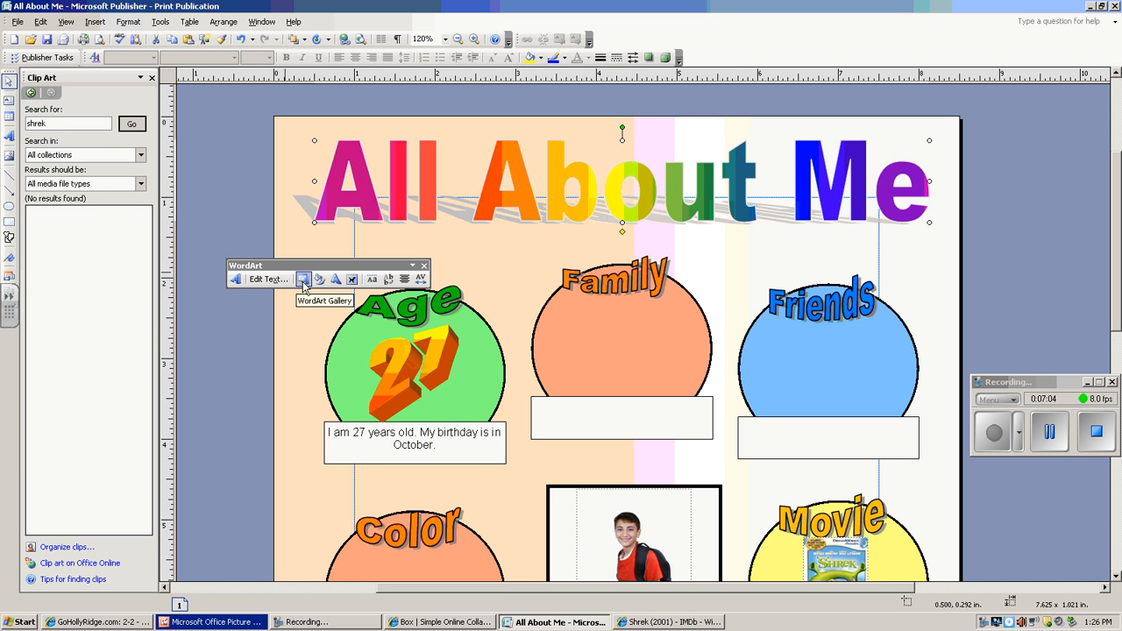
pyautogui.click(304, 280)
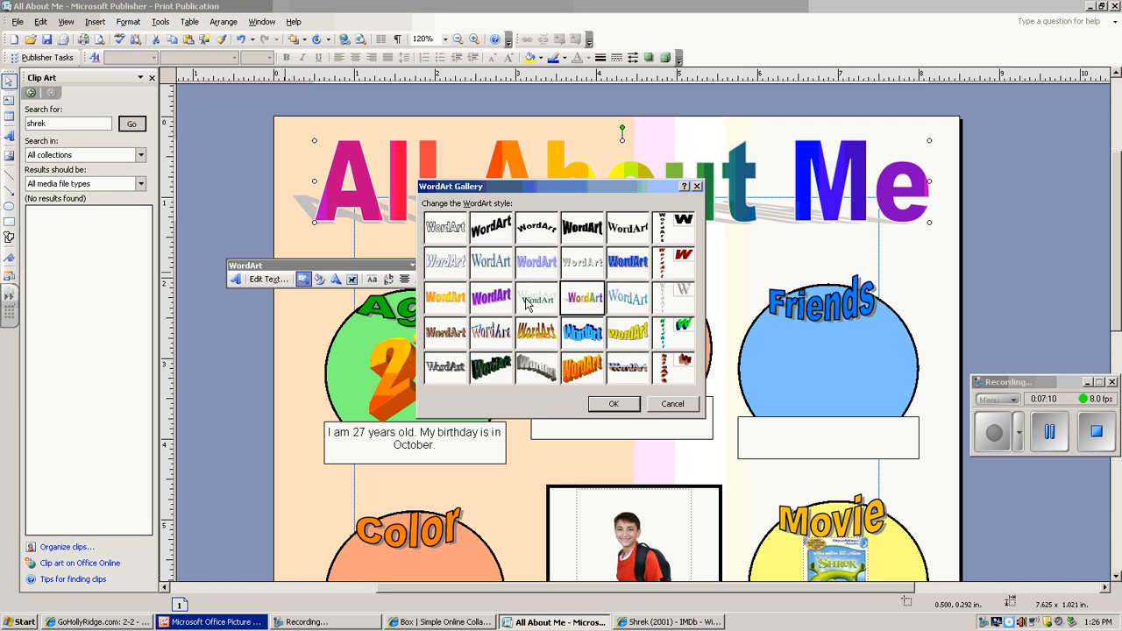
pyautogui.click(493, 371)
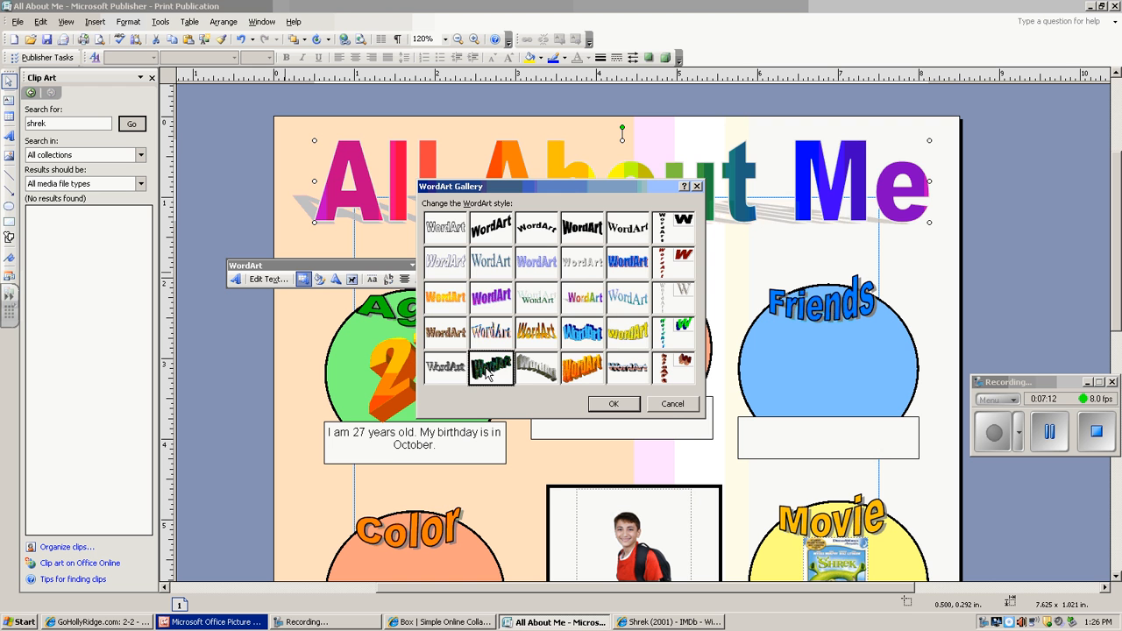
pyautogui.click(616, 403)
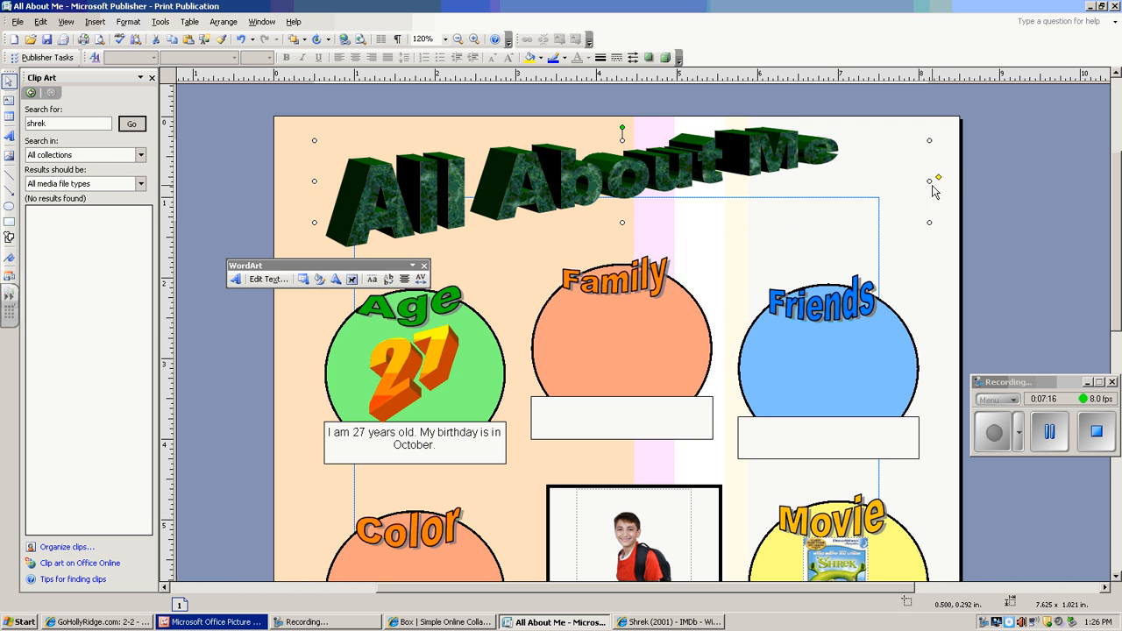
pyautogui.moveTo(940, 181); pyautogui.dragTo(939, 211)
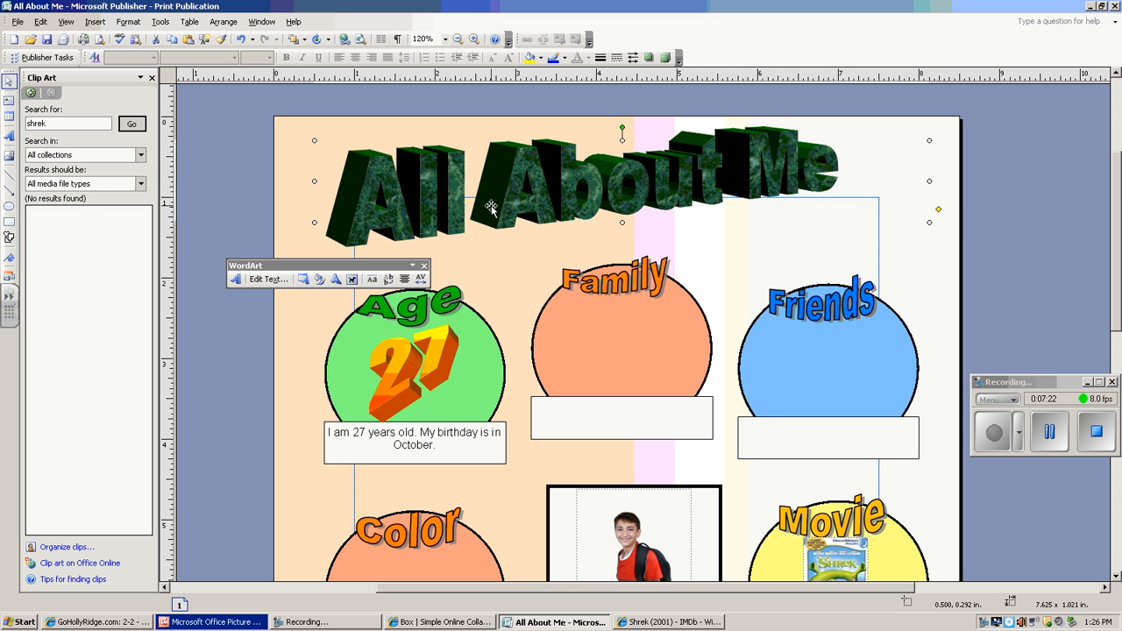
pyautogui.click(297, 360)
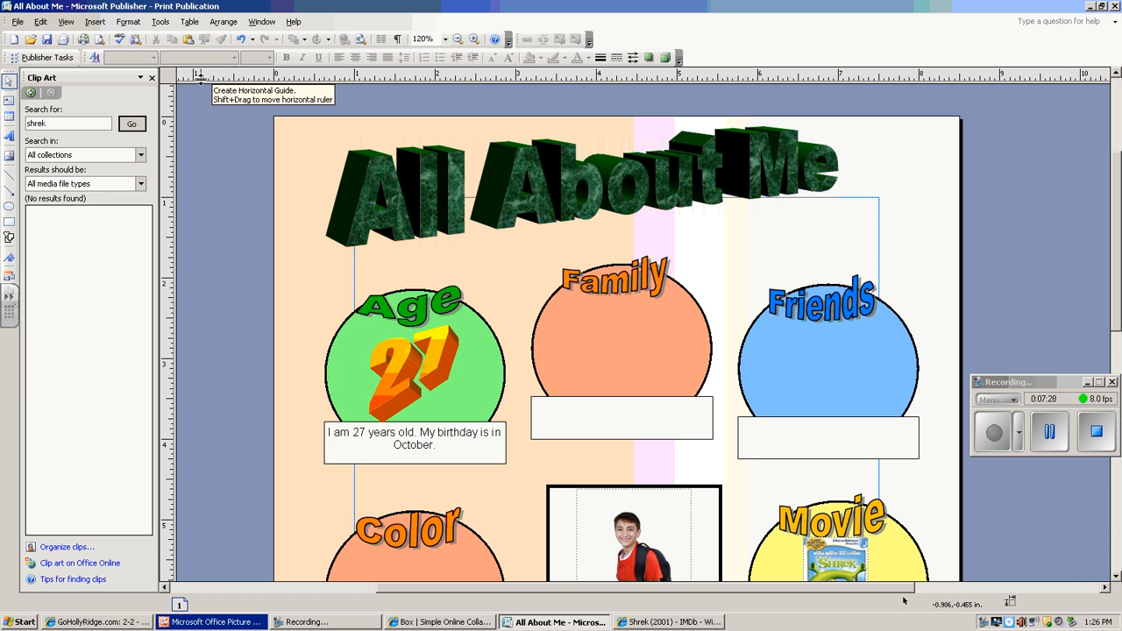
# Try light tint and gradient page backgrounds, and apply the gray granite texture as the page background
pyautogui.click(128, 22)
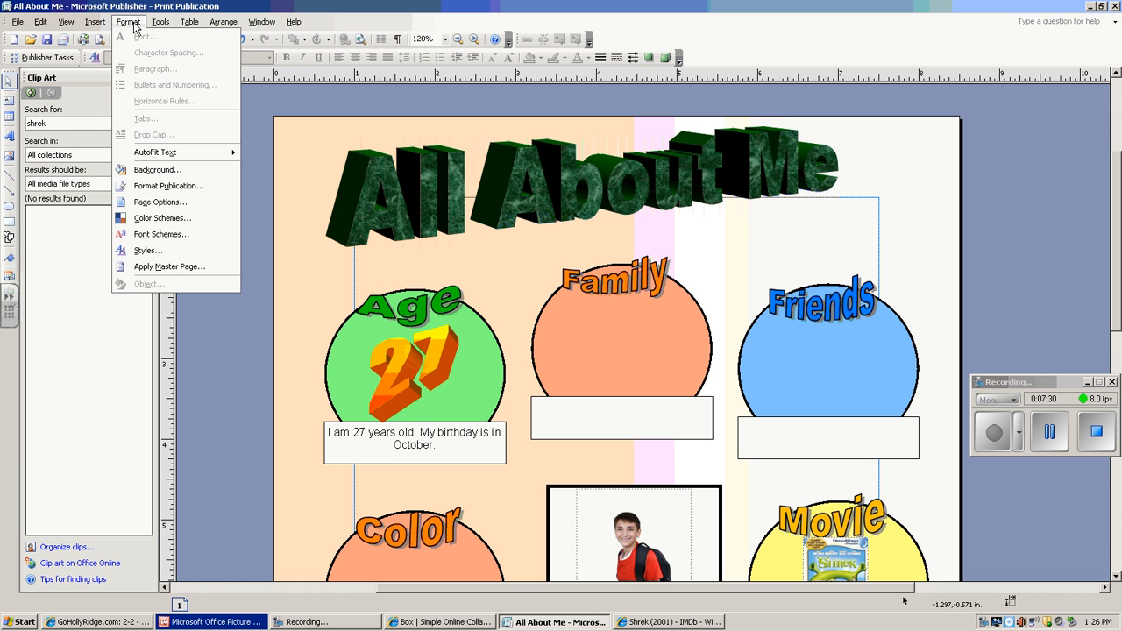
pyautogui.click(170, 174)
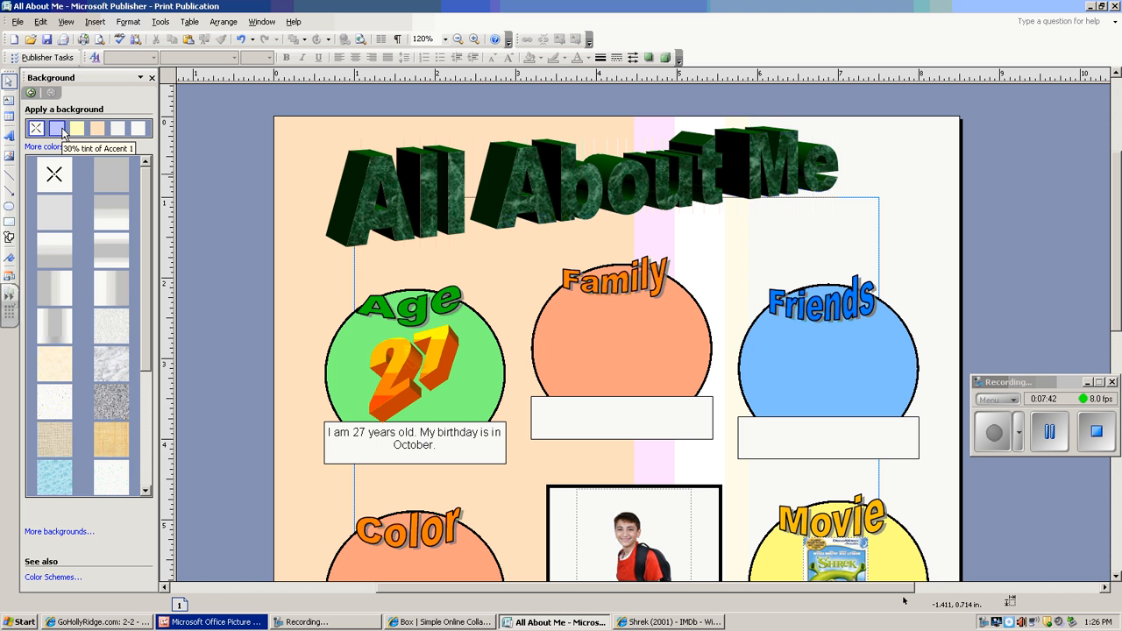
pyautogui.click(58, 129)
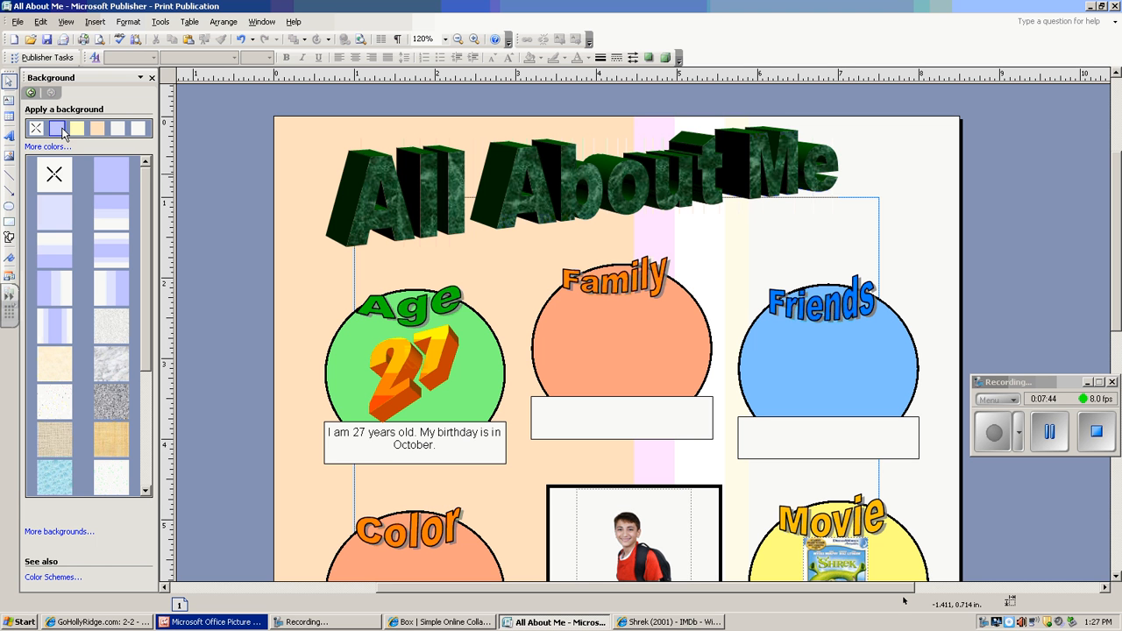
pyautogui.click(119, 129)
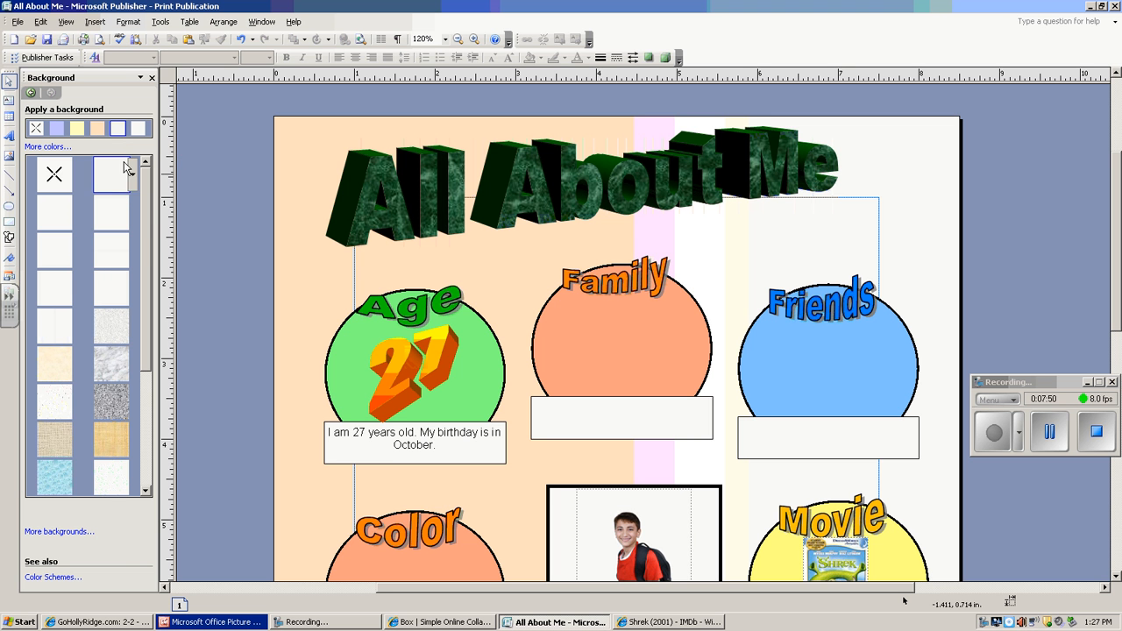
pyautogui.moveTo(151, 217)
pyautogui.mouseDown()
pyautogui.moveTo(148, 231)
pyautogui.moveTo(146, 211)
pyautogui.mouseUp()
pyautogui.click(116, 254)
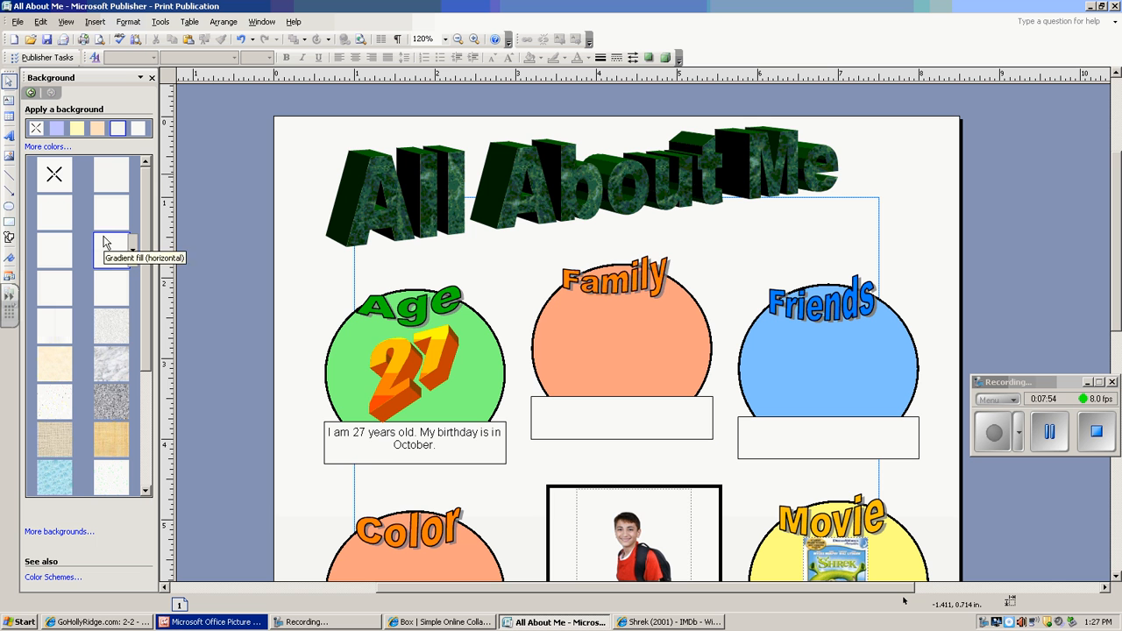
pyautogui.click(55, 254)
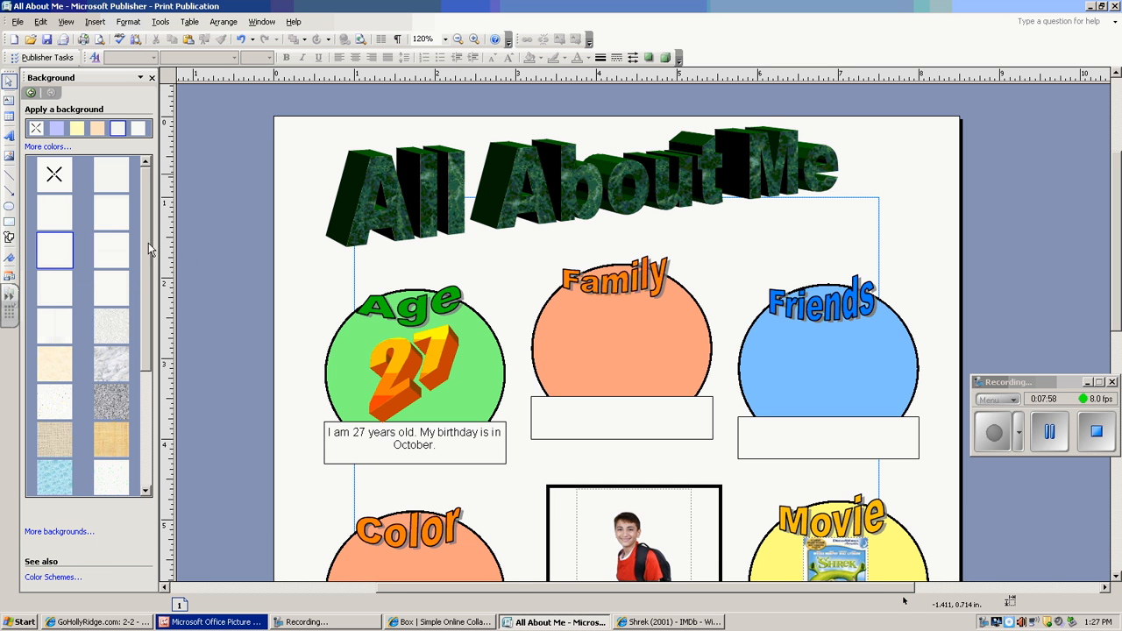
pyautogui.moveTo(148, 243); pyautogui.dragTo(134, 346)
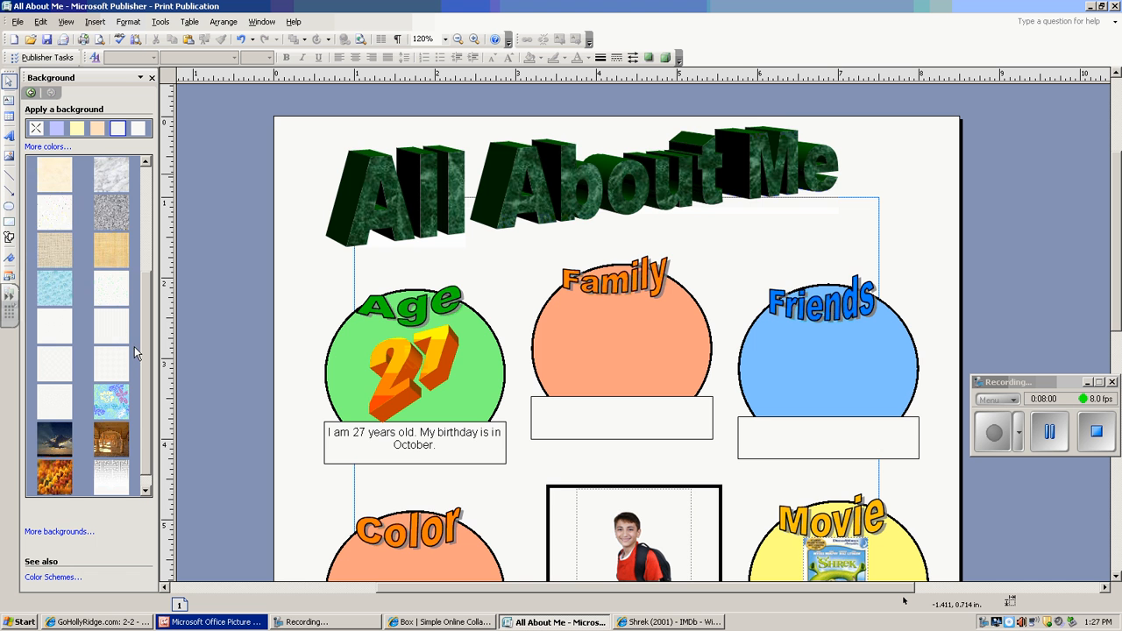
pyautogui.click(106, 253)
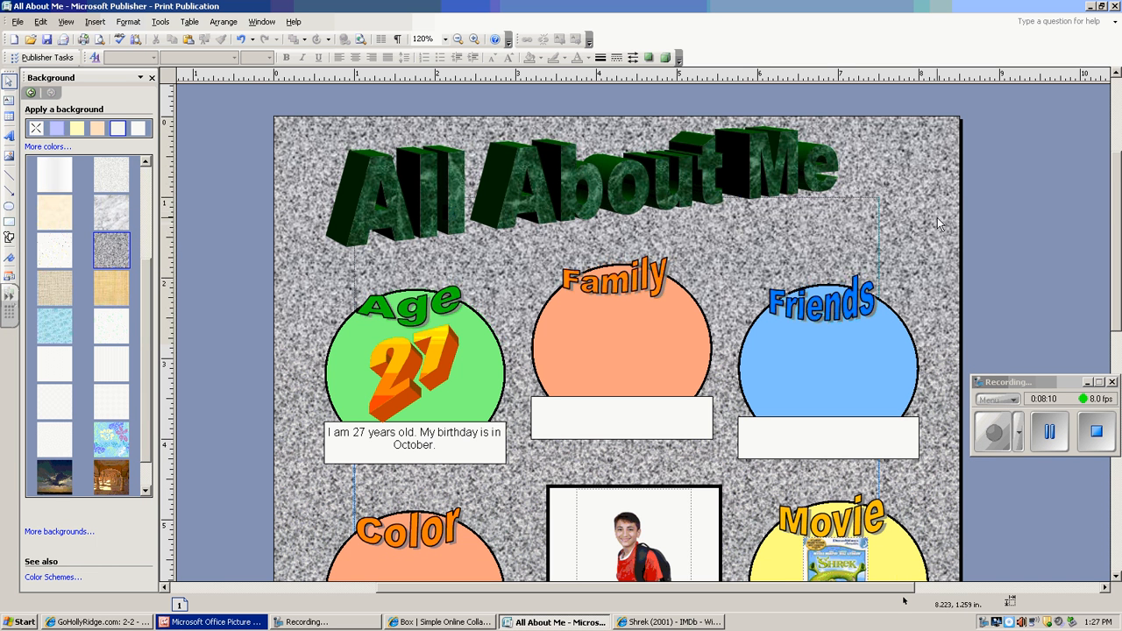
# Look over the circles further down the page and save the All About Me publication
pyautogui.moveTo(1117, 166); pyautogui.dragTo(1119, 229)
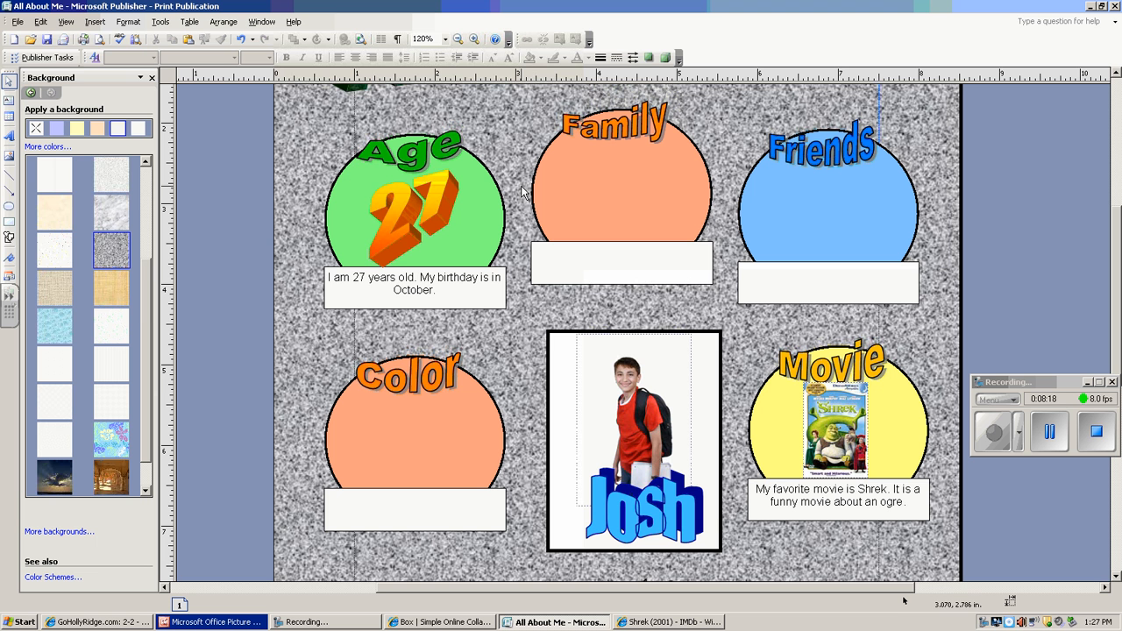
pyautogui.click(15, 23)
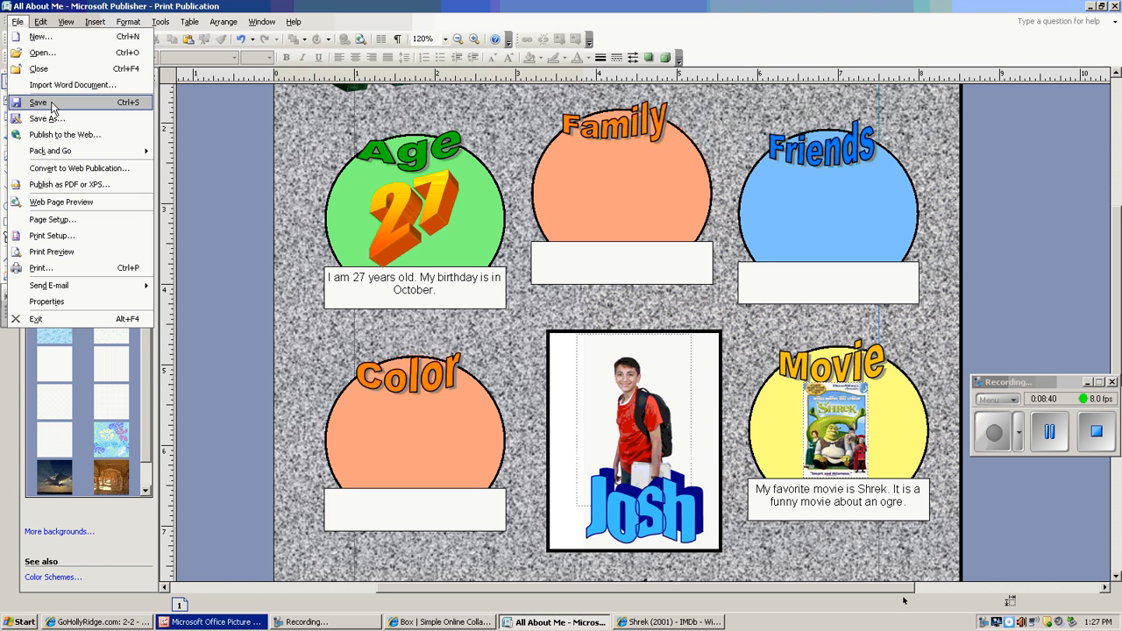
pyautogui.click(52, 104)
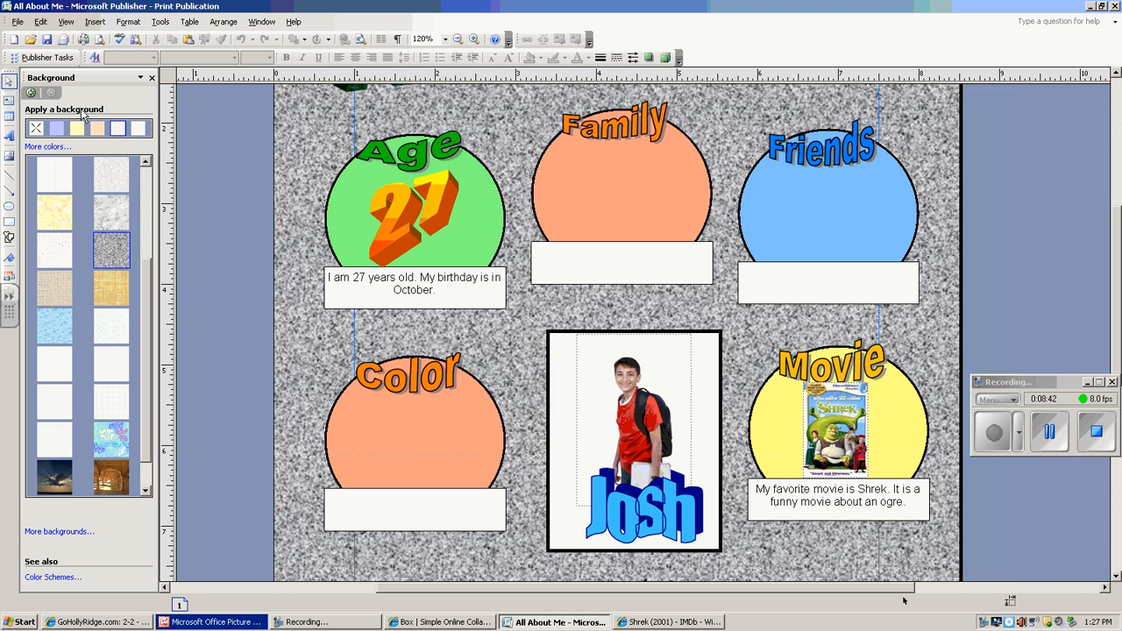